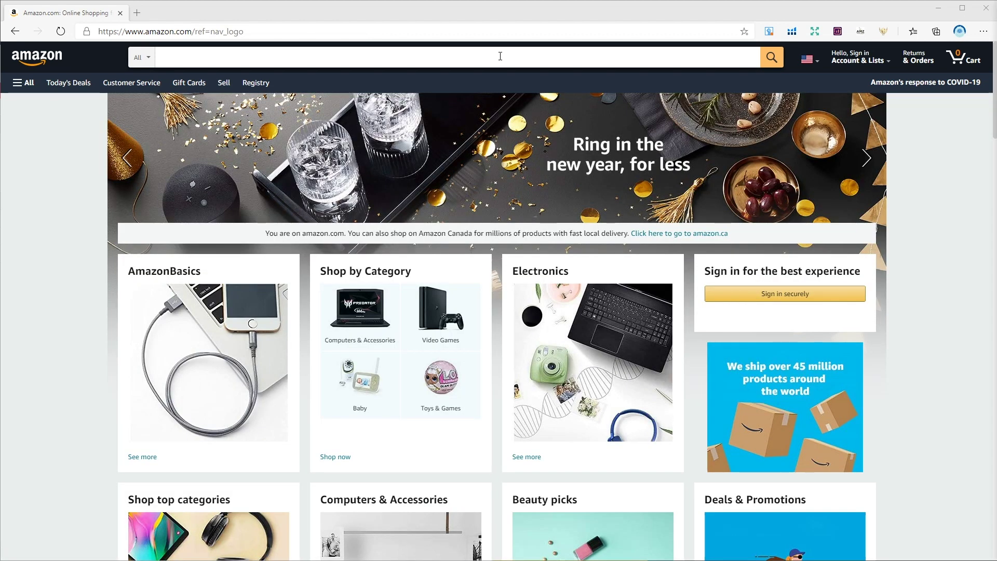
- Search Amazon for 'flower coloring book' and browse the World of Flowers product page
{"action": "left_click", "coordinate": [500, 57]}
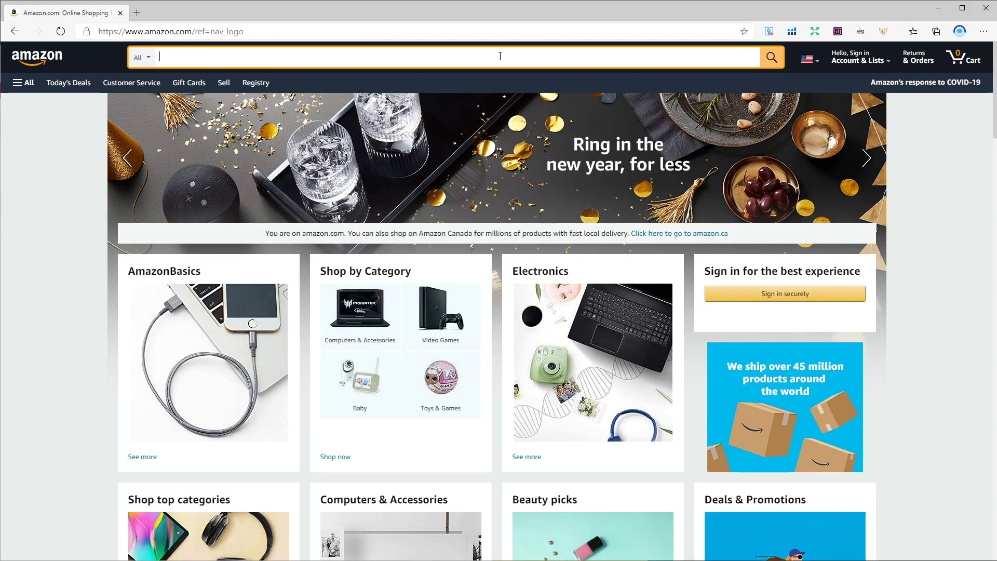
{"action": "type", "text": "flower "}
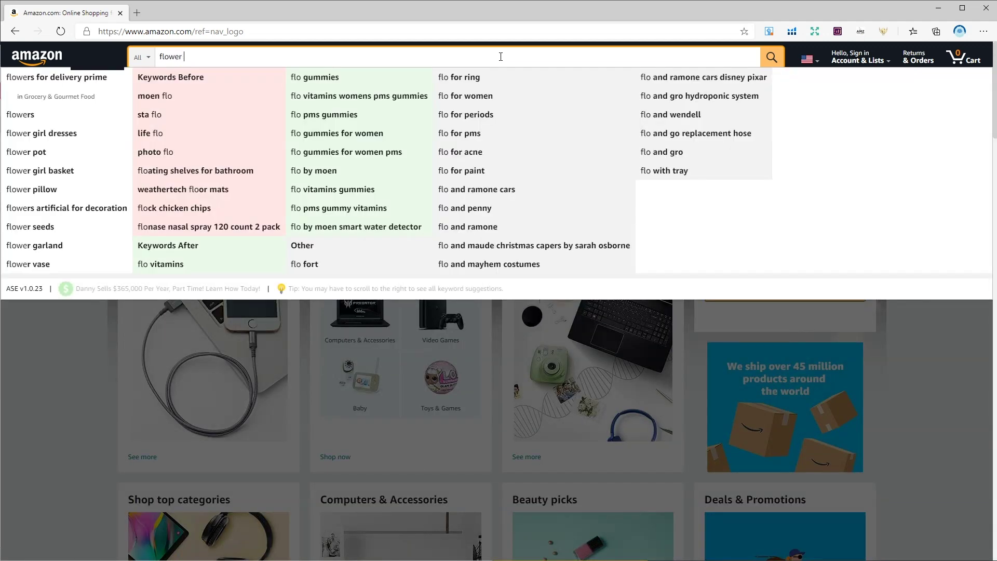
{"action": "type", "text": "coloring book"}
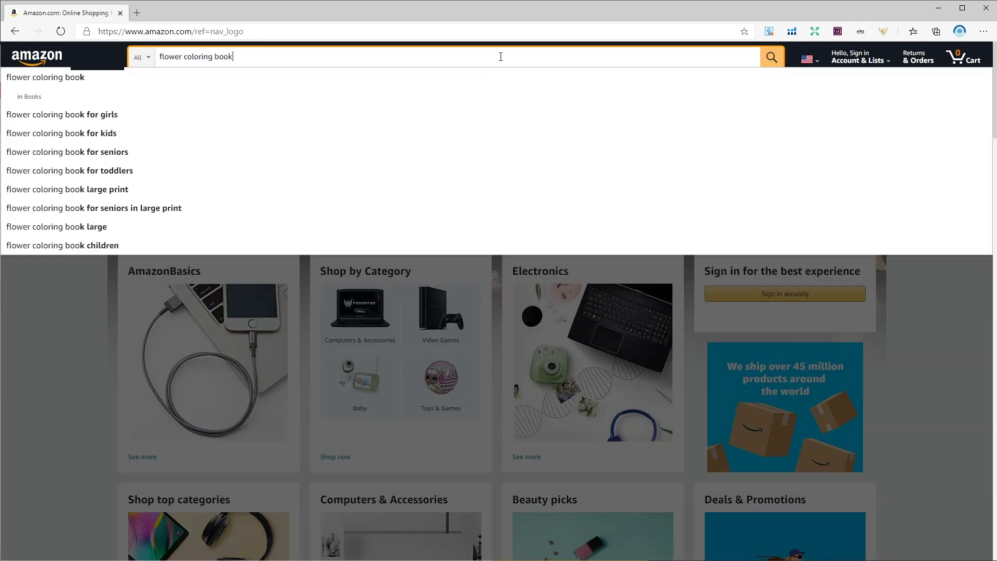
{"action": "key", "text": "Return"}
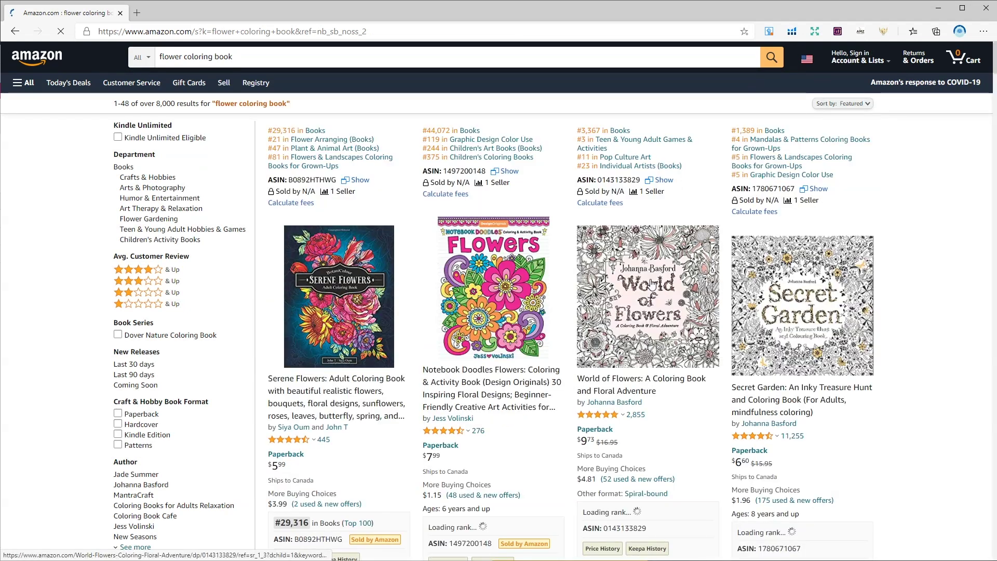
{"action": "left_click", "coordinate": [649, 279]}
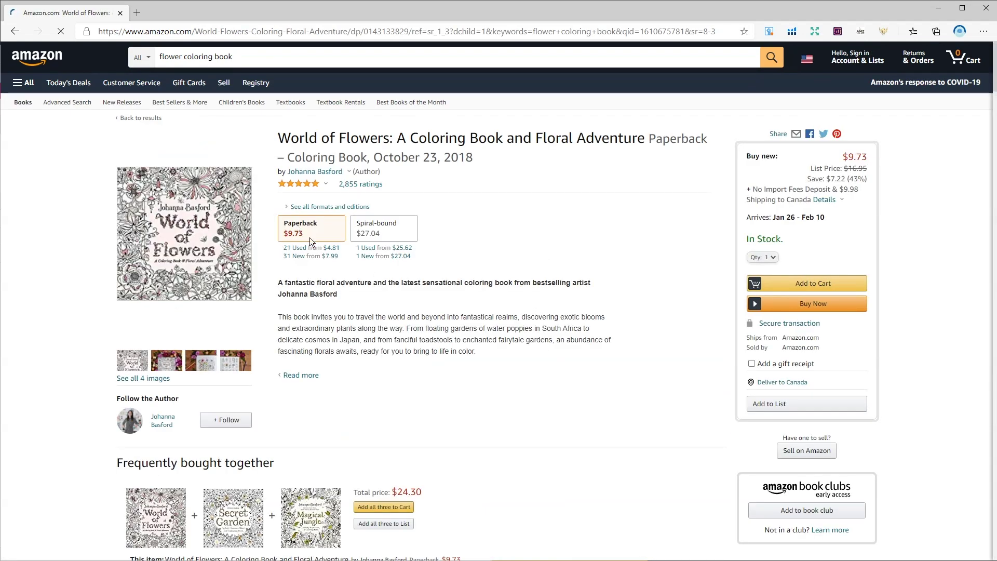
{"action": "scroll", "coordinate": [385, 333], "scroll_direction": "down", "scroll_amount": 2}
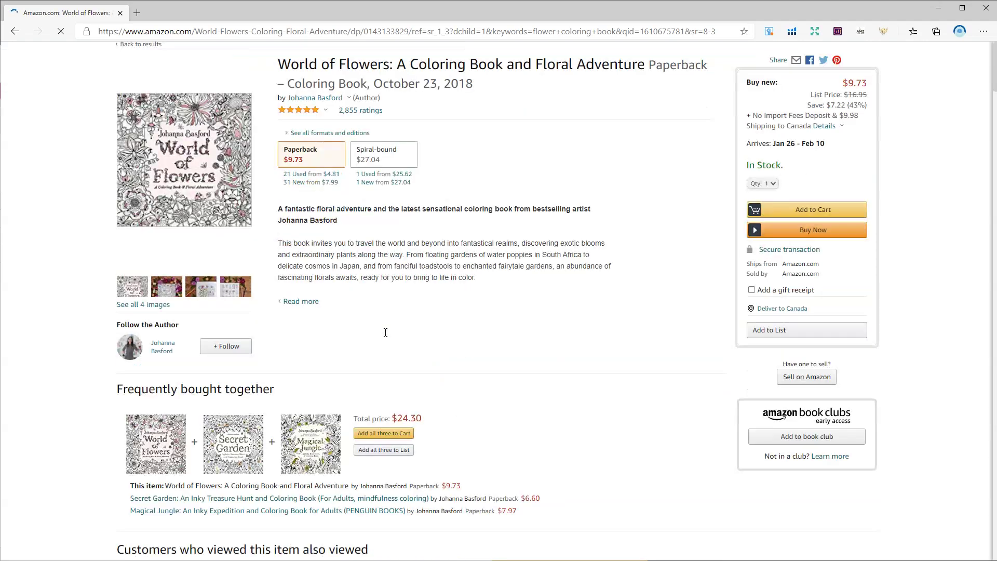
{"action": "scroll", "coordinate": [385, 332], "scroll_direction": "down", "scroll_amount": 15}
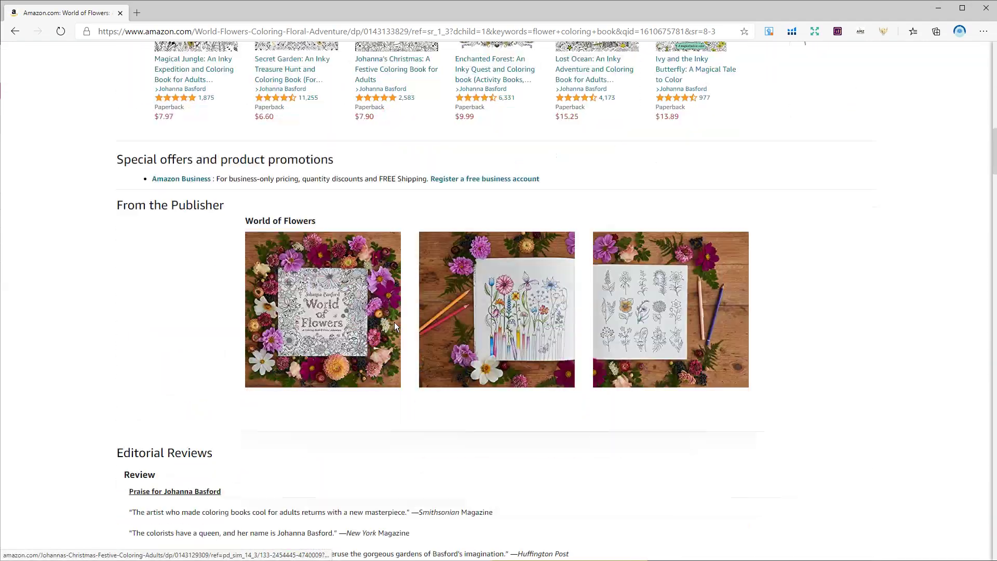
{"action": "scroll", "coordinate": [395, 326], "scroll_direction": "down", "scroll_amount": 8}
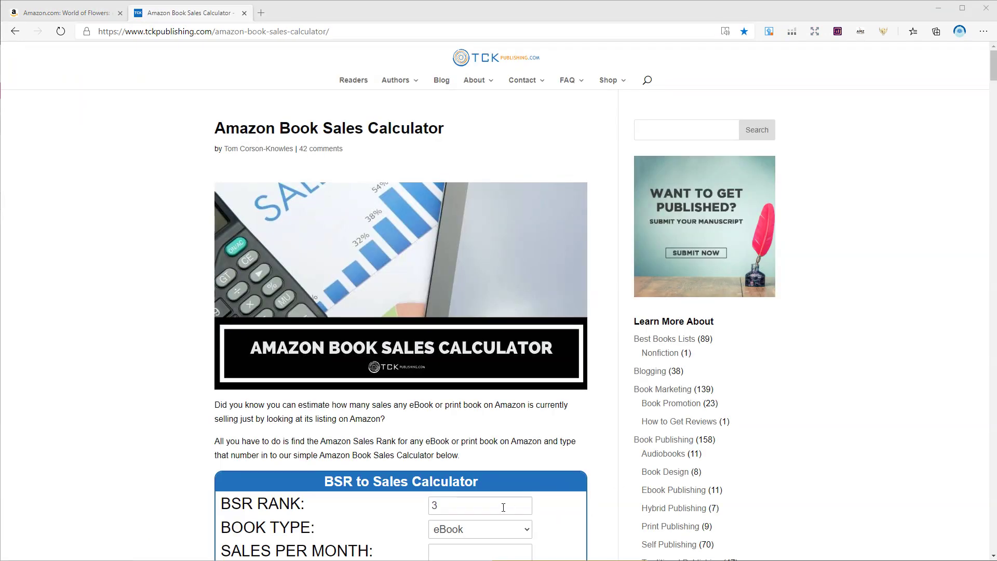
- Enter BSR rank 3367 with book type Book to estimate 896 monthly and 60 daily sales
{"action": "left_click", "coordinate": [504, 506]}
{"action": "type", "text": "367"}
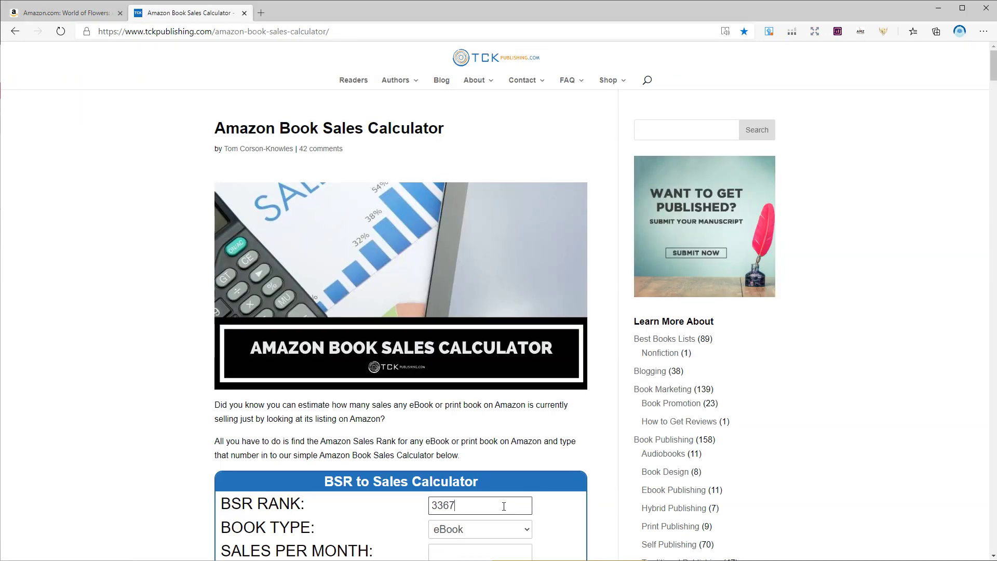
{"action": "scroll", "coordinate": [512, 488], "scroll_direction": "down", "scroll_amount": 3}
{"action": "left_click", "coordinate": [502, 380]}
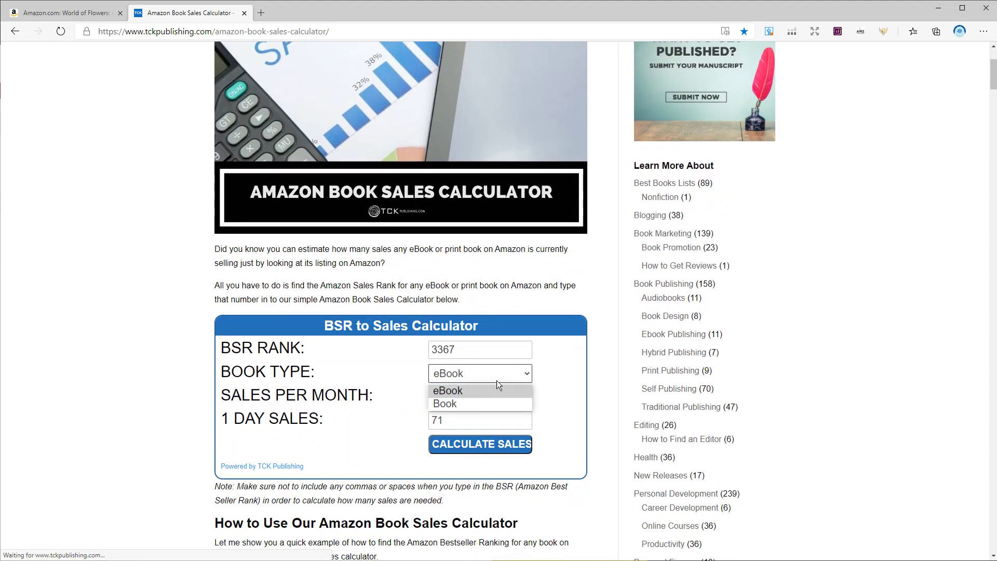
{"action": "left_click", "coordinate": [475, 404]}
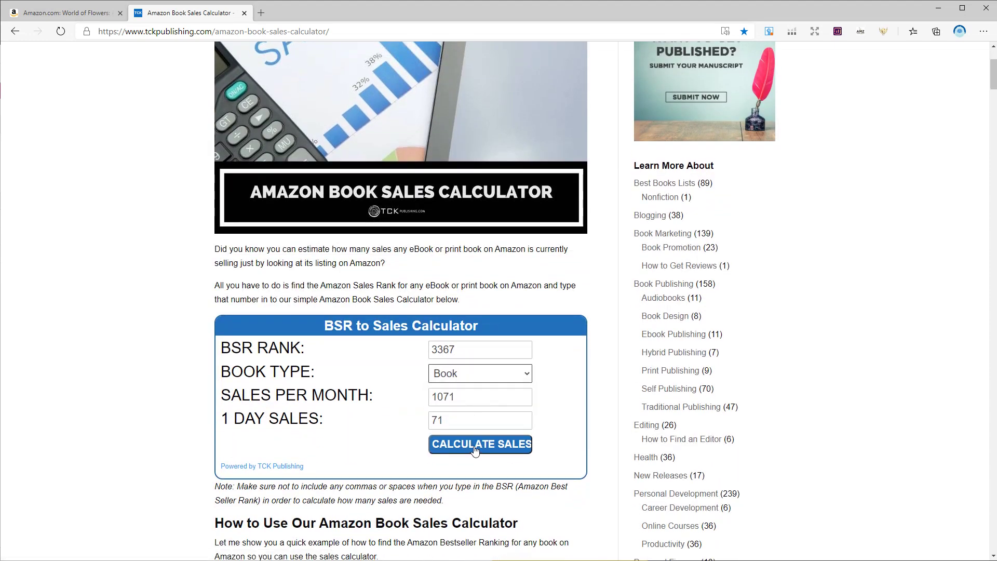
{"action": "left_click", "coordinate": [475, 445]}
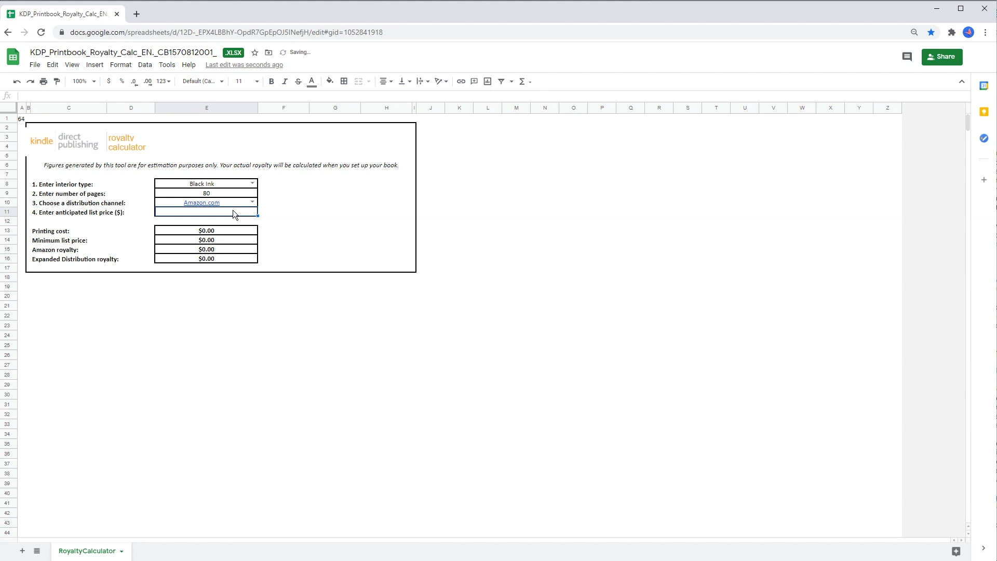
- Enter 9.73 as the anticipated list price in E11, giving a $3.69 royalty
{"action": "type", "text": "9"}
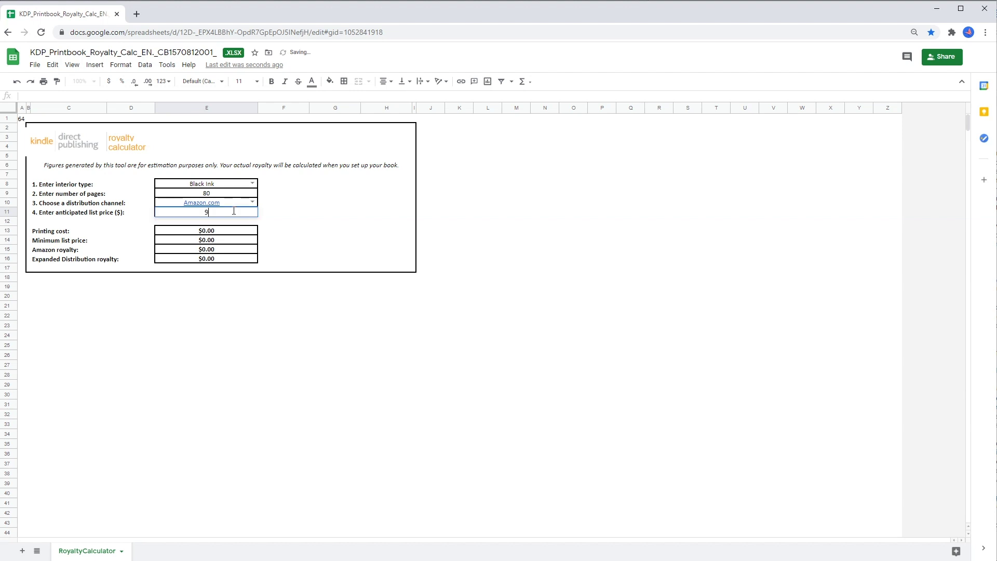
{"action": "type", "text": ".73"}
{"action": "key", "text": "Return"}
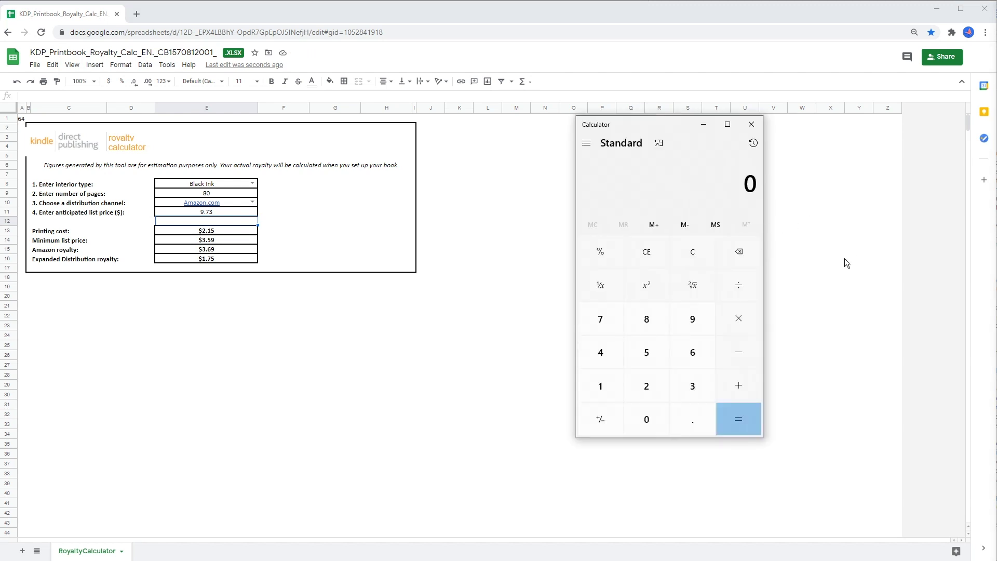
- Calculate 3.69 × 896 = 3,306.24 and select the result
{"action": "type", "text": "3.69"}
{"action": "key", "text": "asterisk"}
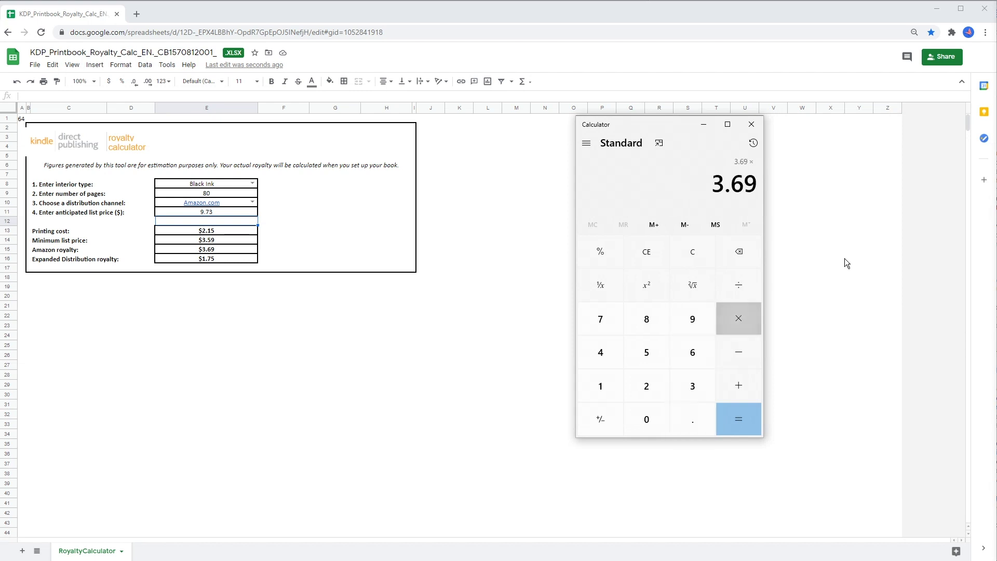
{"action": "type", "text": "896"}
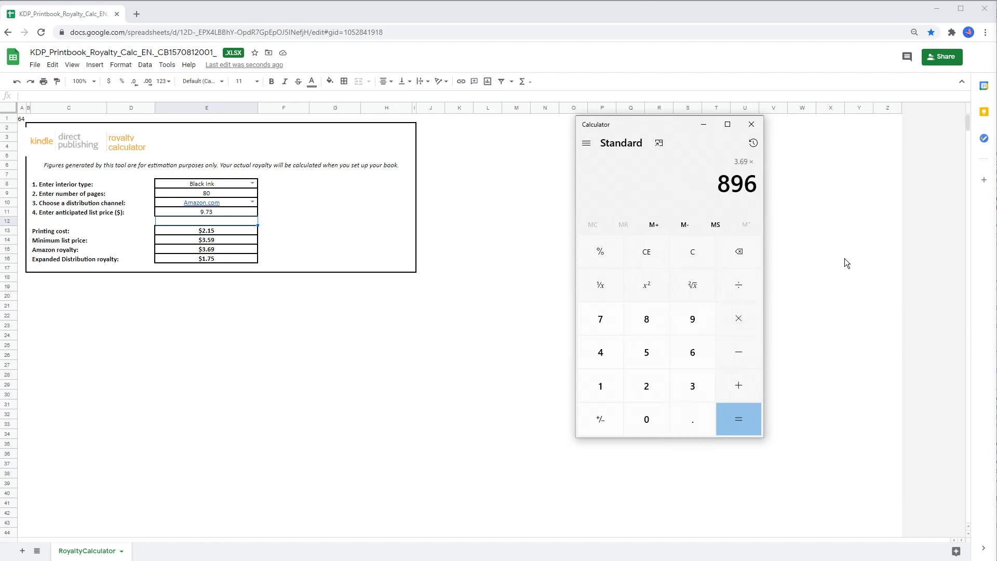
{"action": "key", "text": "Return"}
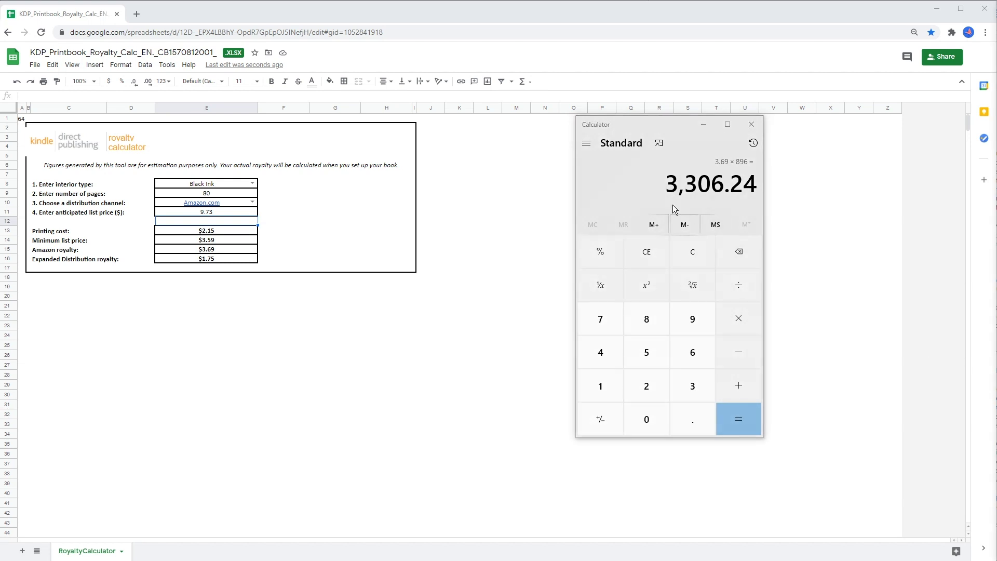
{"action": "left_click_drag", "start_coordinate": [758, 186], "coordinate": [636, 211]}
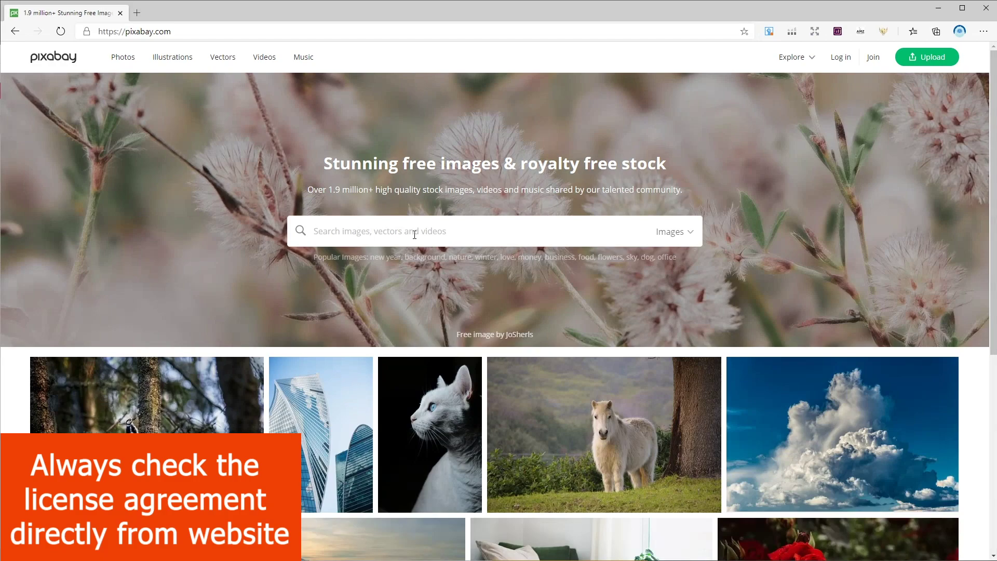
- Search Pixabay for 'flower' images and scroll through the results
{"action": "type", "text": "flower"}
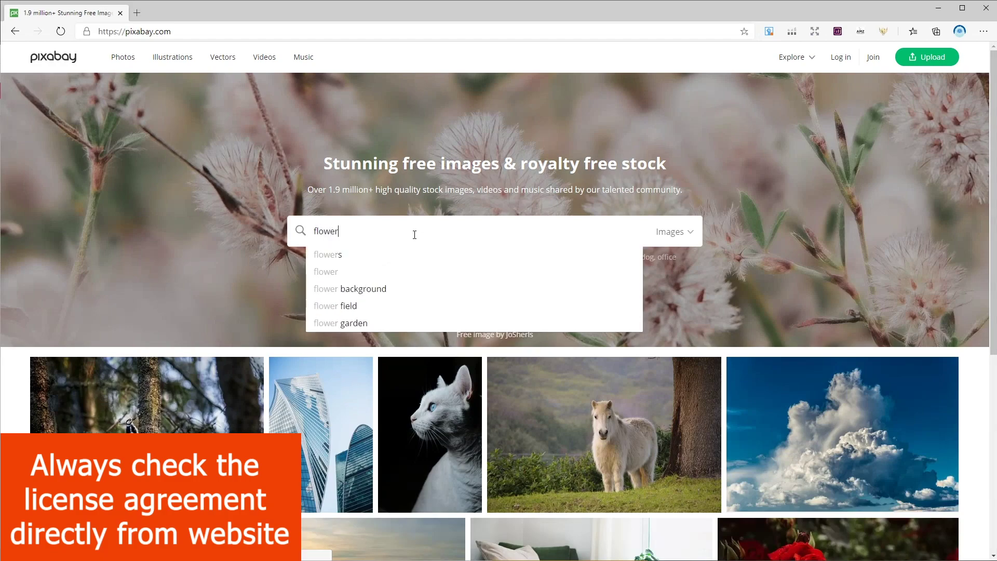
{"action": "key", "text": "Return"}
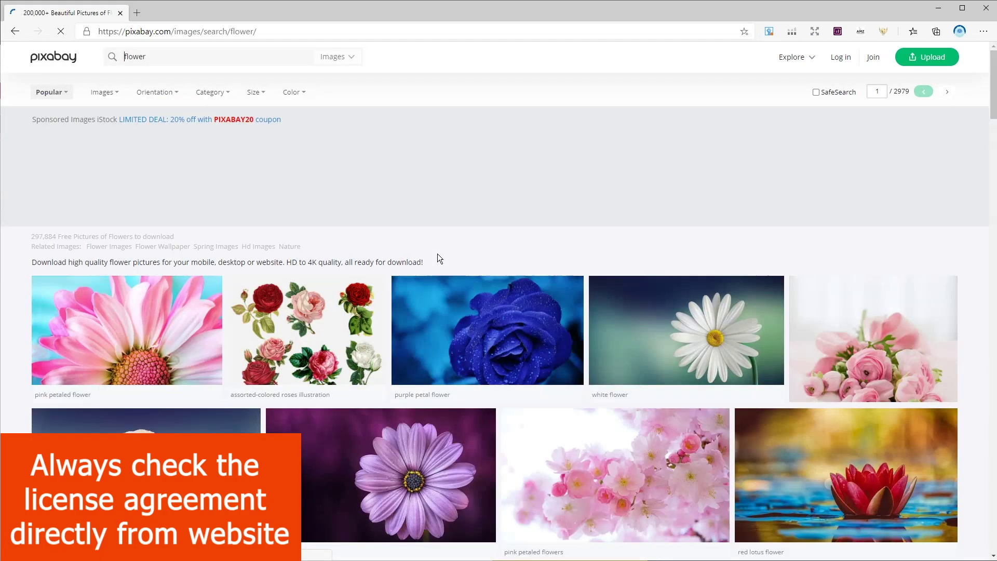
{"action": "scroll", "coordinate": [575, 277], "scroll_direction": "down", "scroll_amount": 15}
{"action": "scroll", "coordinate": [578, 277], "scroll_direction": "down", "scroll_amount": 15}
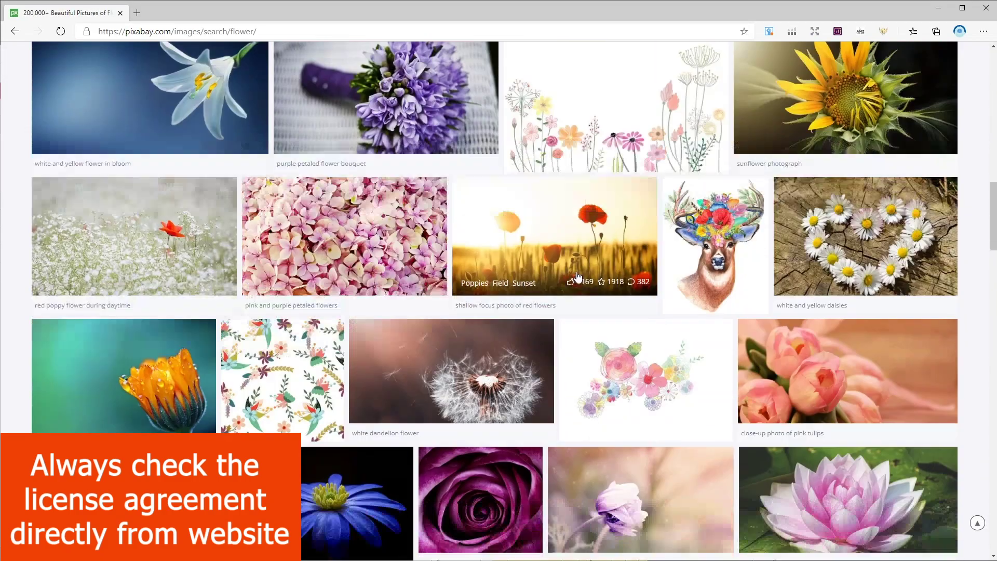
{"action": "scroll", "coordinate": [574, 274], "scroll_direction": "down", "scroll_amount": 15}
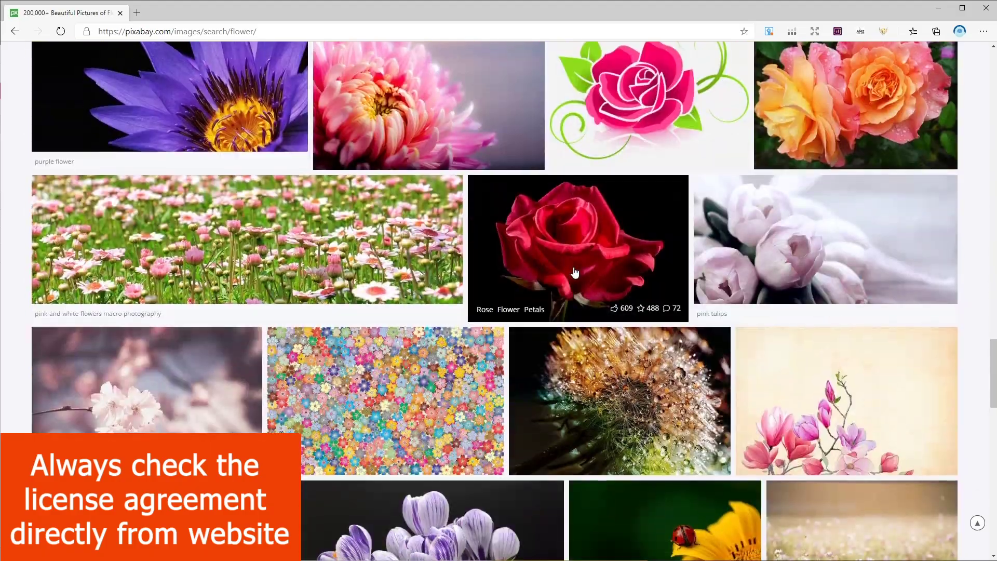
{"action": "scroll", "coordinate": [574, 270], "scroll_direction": "down", "scroll_amount": 8}
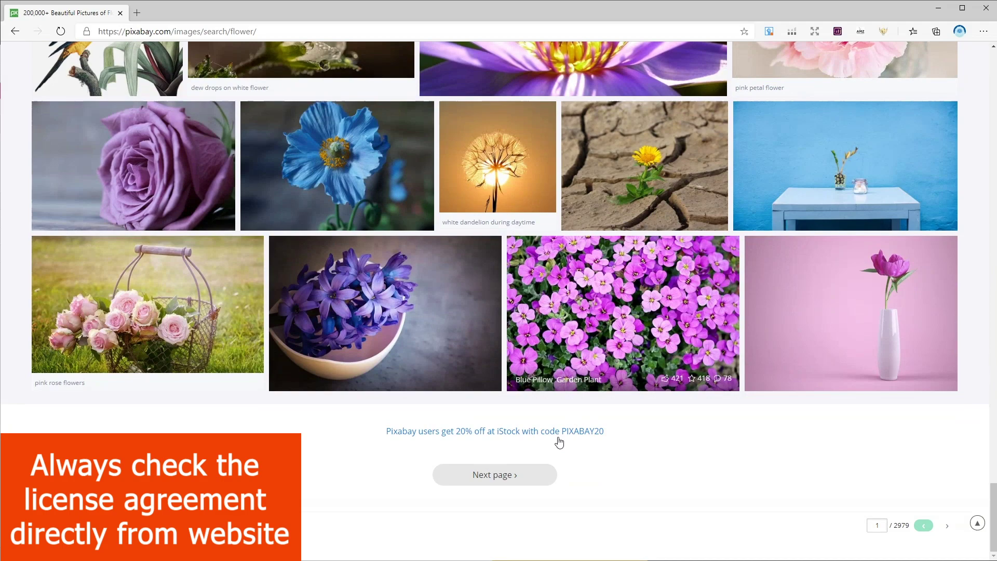
- Browse the next results page, view the Rose Graphic Flower page, and open LunaPic
{"action": "left_click", "coordinate": [534, 474]}
{"action": "scroll", "coordinate": [615, 258], "scroll_direction": "down", "scroll_amount": 2}
{"action": "scroll", "coordinate": [615, 261], "scroll_direction": "down", "scroll_amount": 12}
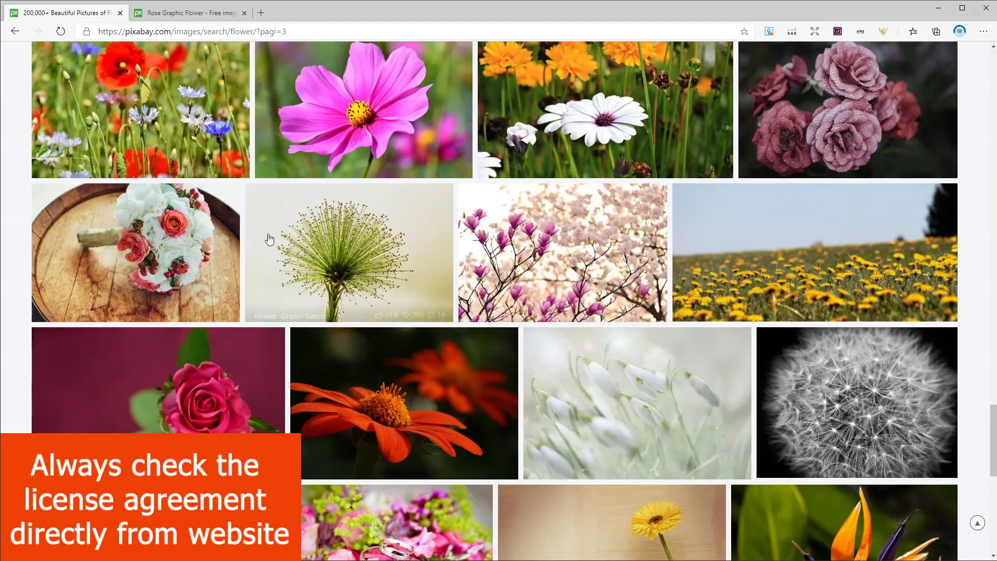
{"action": "scroll", "coordinate": [269, 239], "scroll_direction": "down", "scroll_amount": 9}
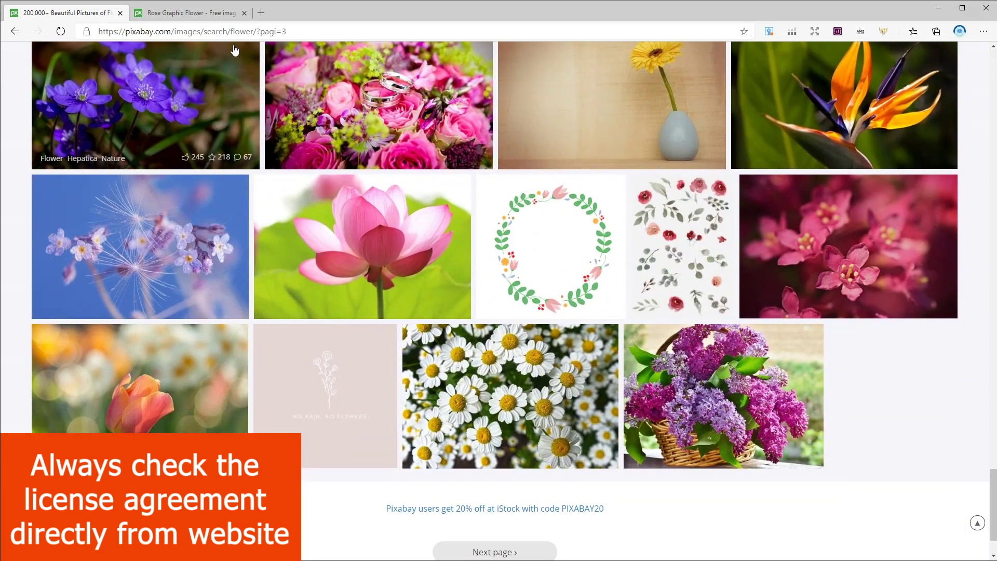
{"action": "left_click", "coordinate": [201, 15]}
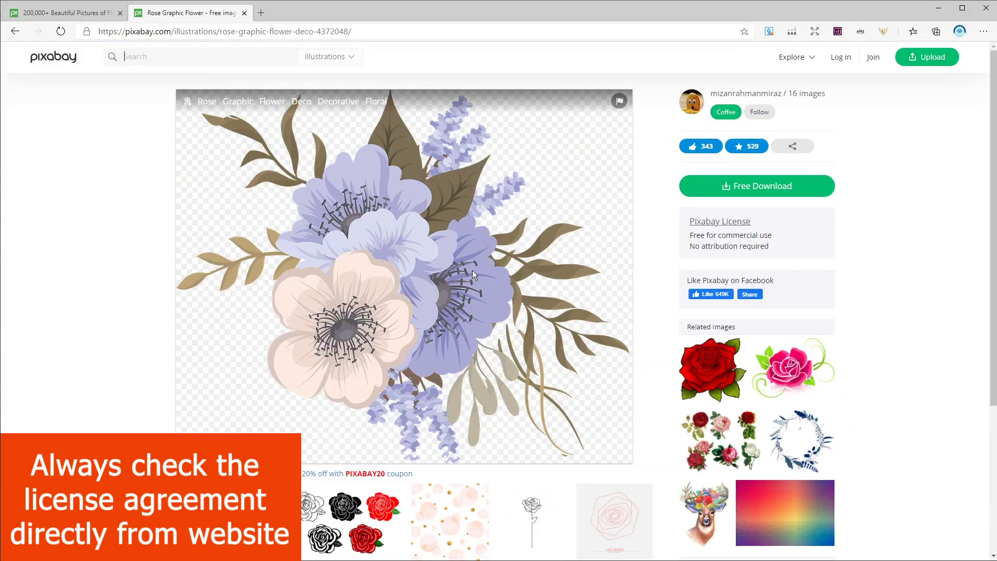
{"action": "left_click", "coordinate": [262, 13]}
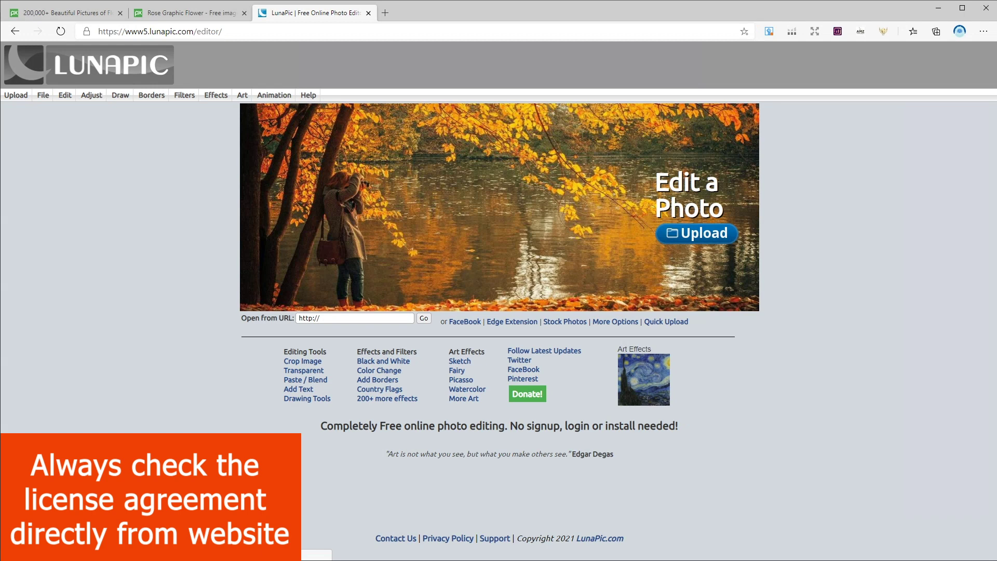
- Upload the downloaded rose PNG into LunaPic
{"action": "left_click", "coordinate": [12, 98]}
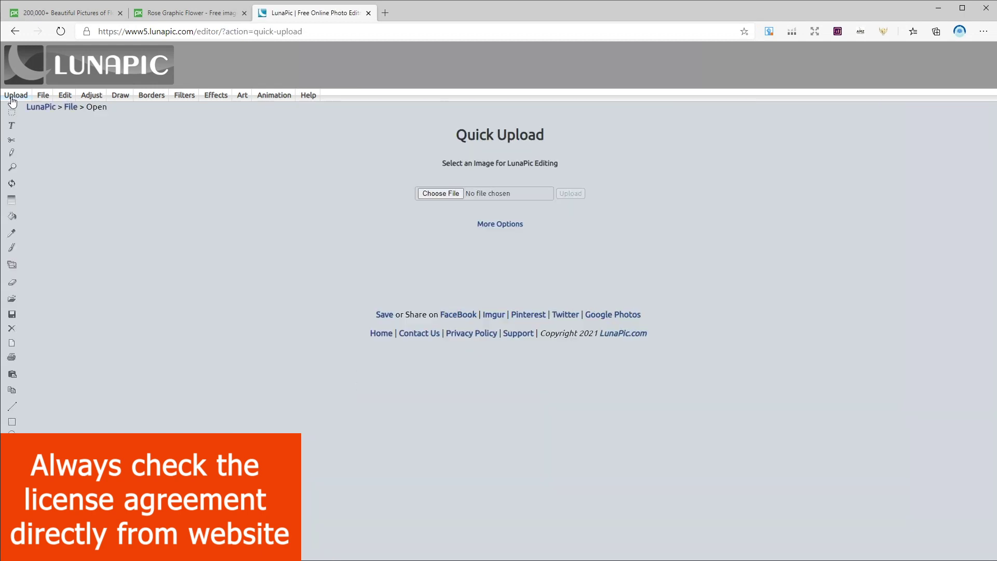
{"action": "left_click", "coordinate": [442, 194]}
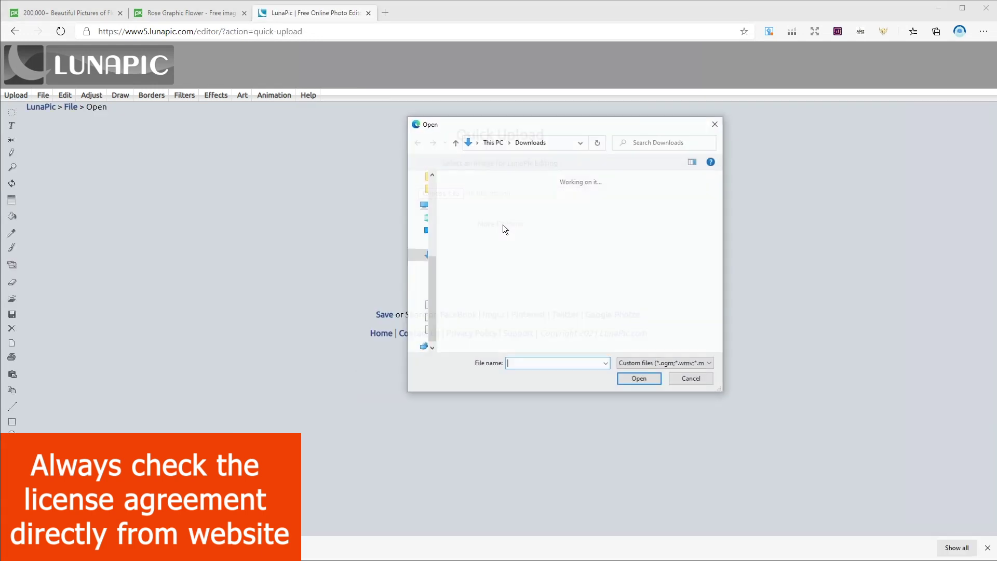
{"action": "double_click", "coordinate": [547, 261]}
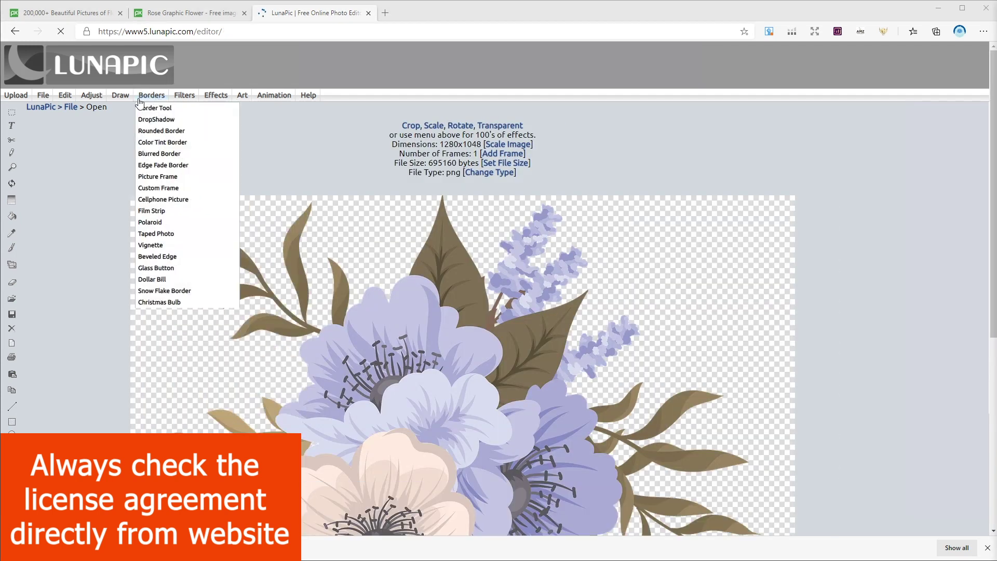
- Apply the Stained Glass effect to the rose and save the image
{"action": "mouse_move", "coordinate": [119, 98]}
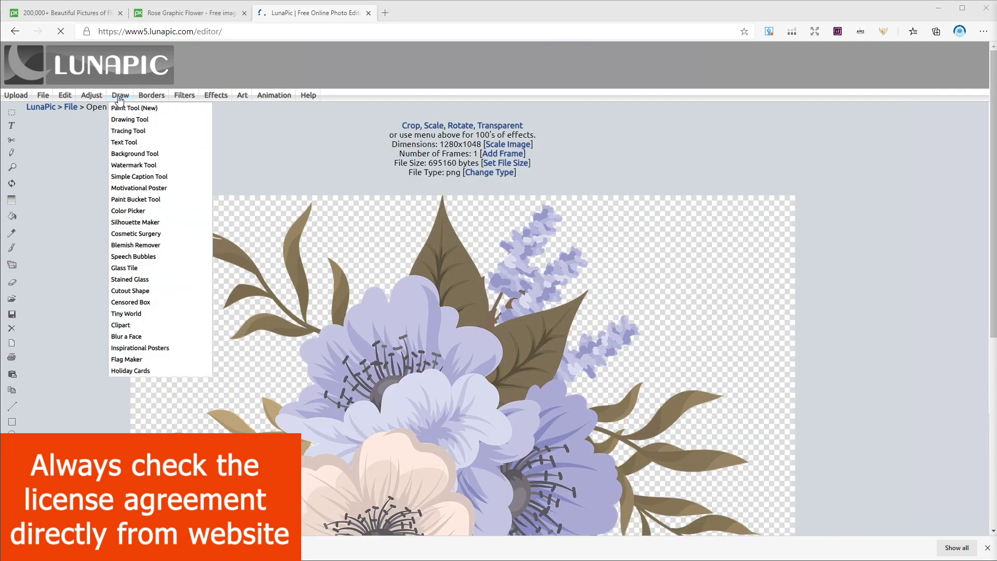
{"action": "left_click", "coordinate": [161, 281]}
{"action": "scroll", "coordinate": [565, 247], "scroll_direction": "down", "scroll_amount": 3}
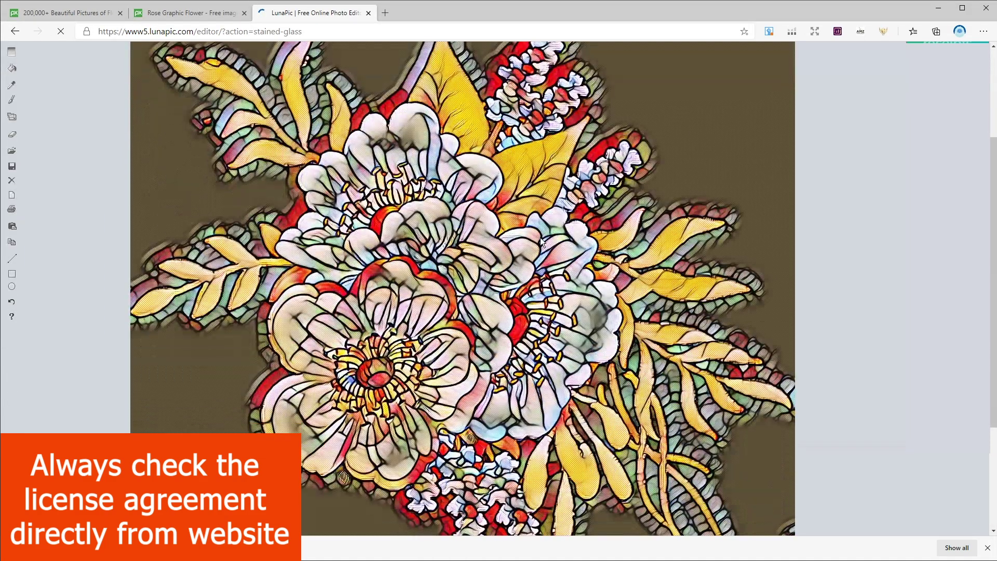
{"action": "right_click", "coordinate": [540, 237]}
{"action": "left_click", "coordinate": [601, 267]}
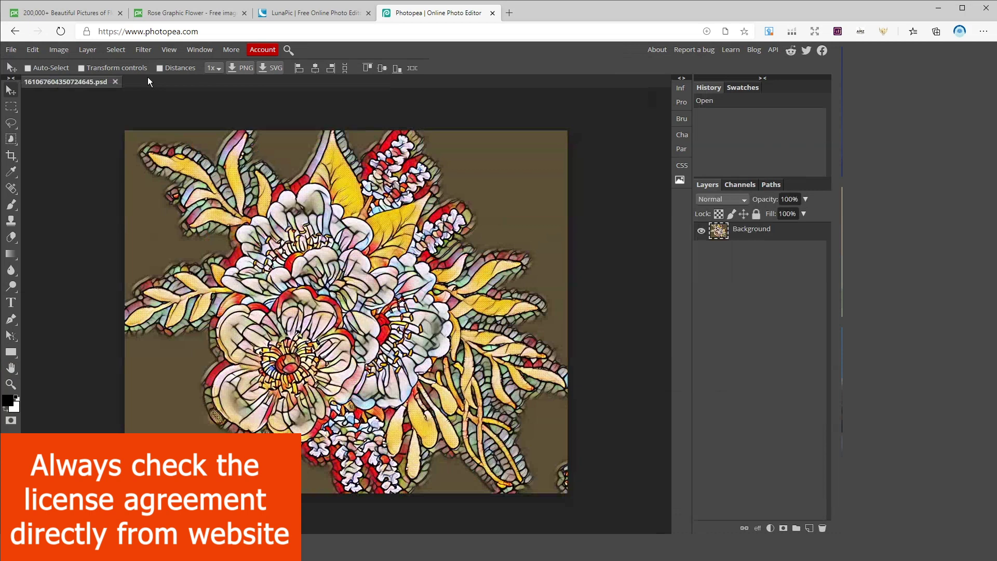
- Apply the Filter Gallery's Photocopy sketch effect to the stained-glass flower
{"action": "left_click", "coordinate": [143, 50]}
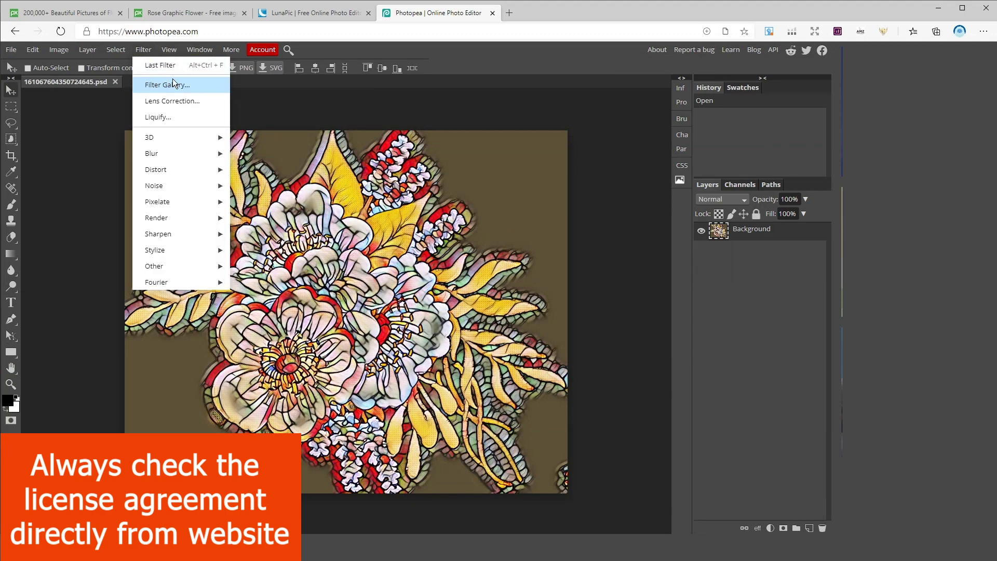
{"action": "left_click", "coordinate": [167, 84]}
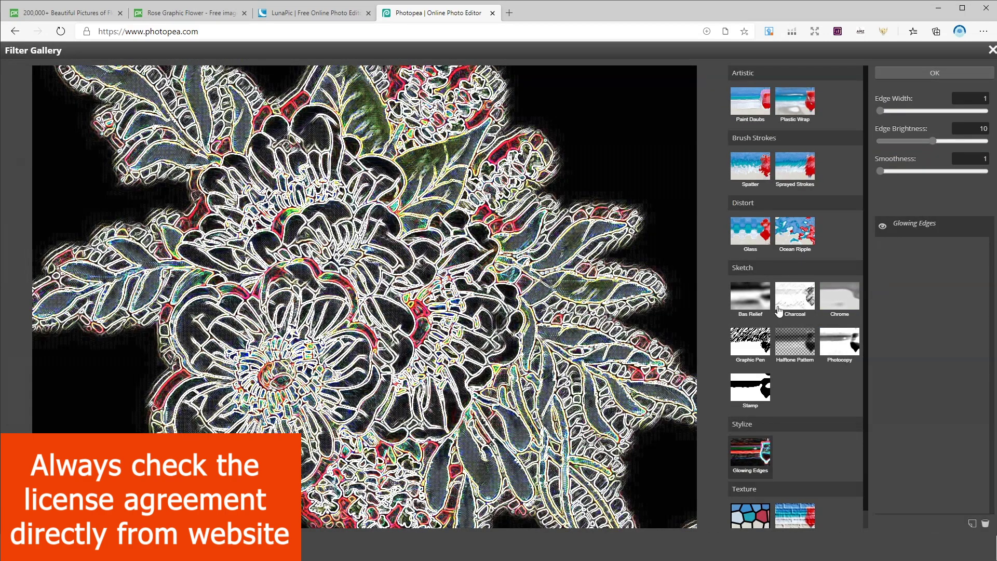
{"action": "left_click", "coordinate": [840, 346]}
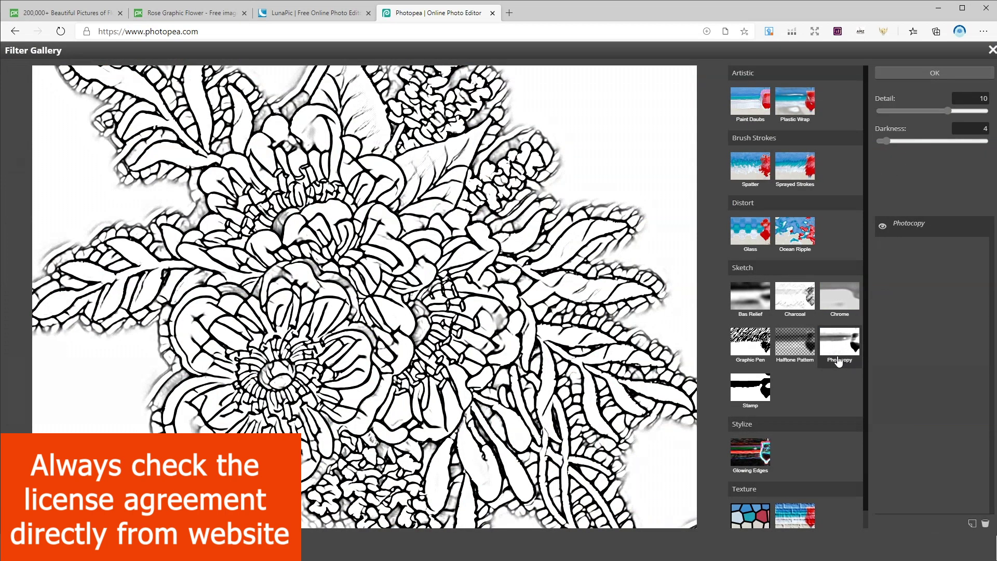
{"action": "left_click", "coordinate": [917, 72]}
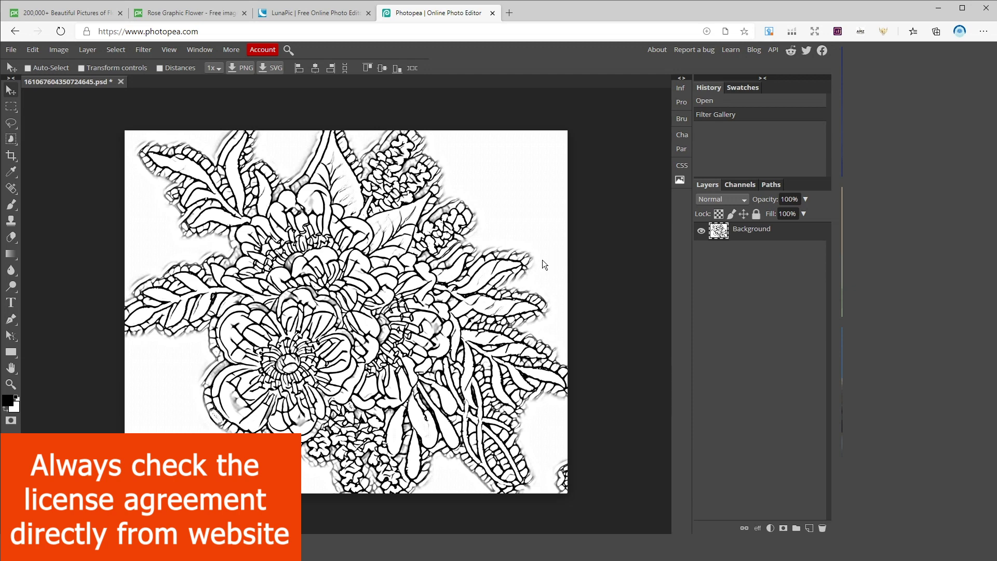
- Zoom in and back out to inspect the line art, then open the Select menu
{"action": "scroll", "coordinate": [535, 264], "scroll_direction": "up", "scroll_amount": 5}
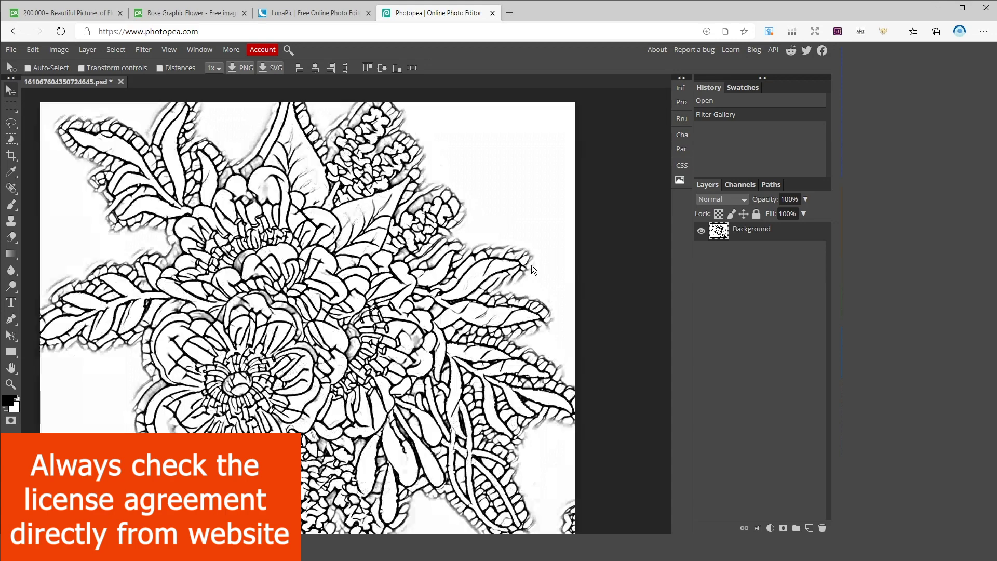
{"action": "scroll", "coordinate": [518, 259], "scroll_direction": "down", "scroll_amount": 1}
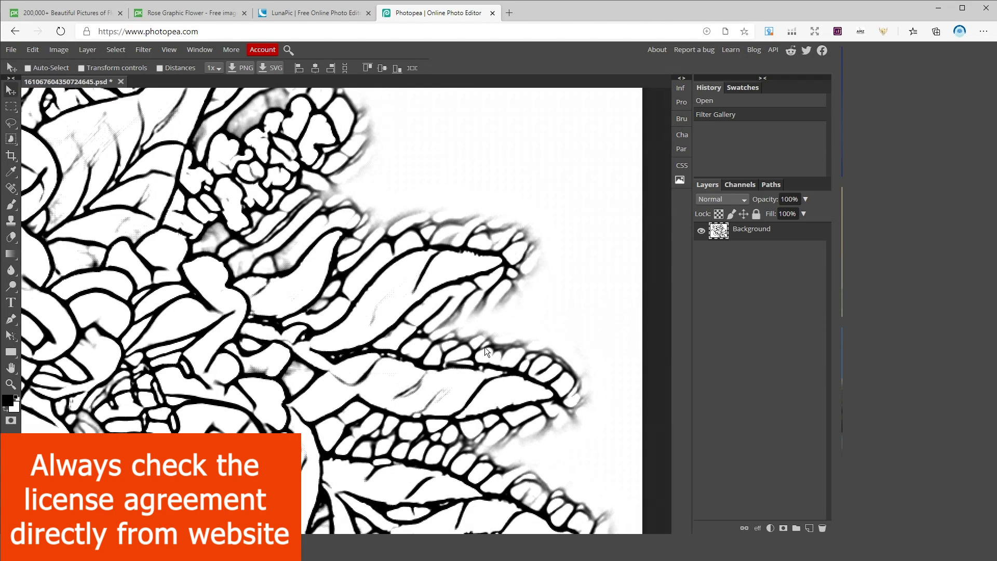
{"action": "scroll", "coordinate": [491, 332], "scroll_direction": "down", "scroll_amount": 3}
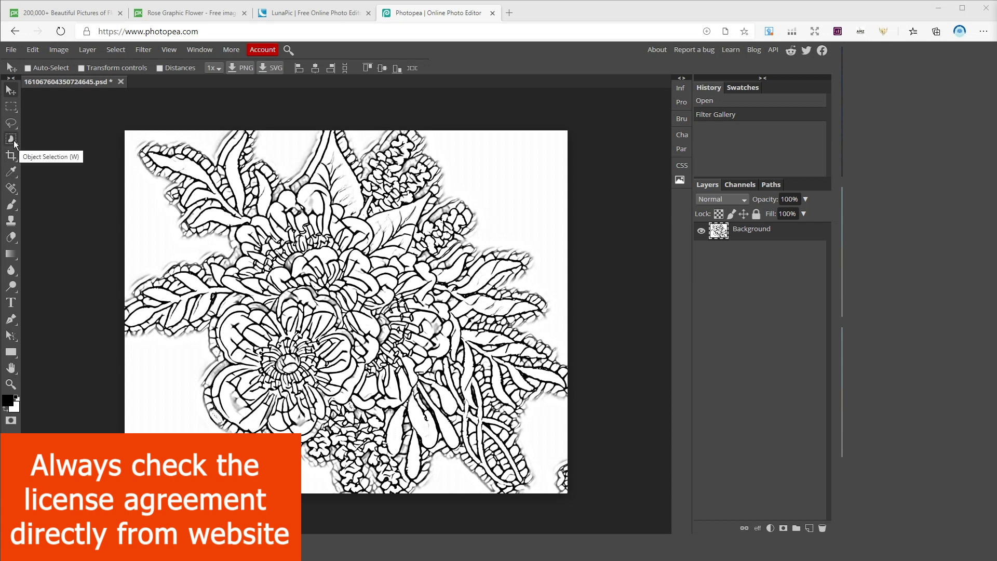
{"action": "left_click", "coordinate": [112, 50]}
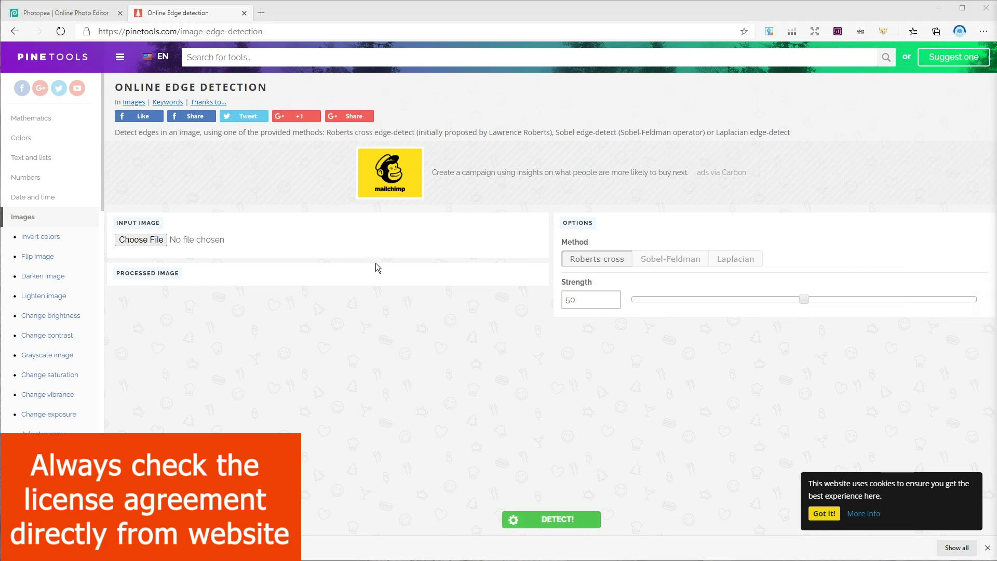
- Load rose-4372048_1280.png into PineTools' edge detection tool
{"action": "left_click", "coordinate": [164, 243]}
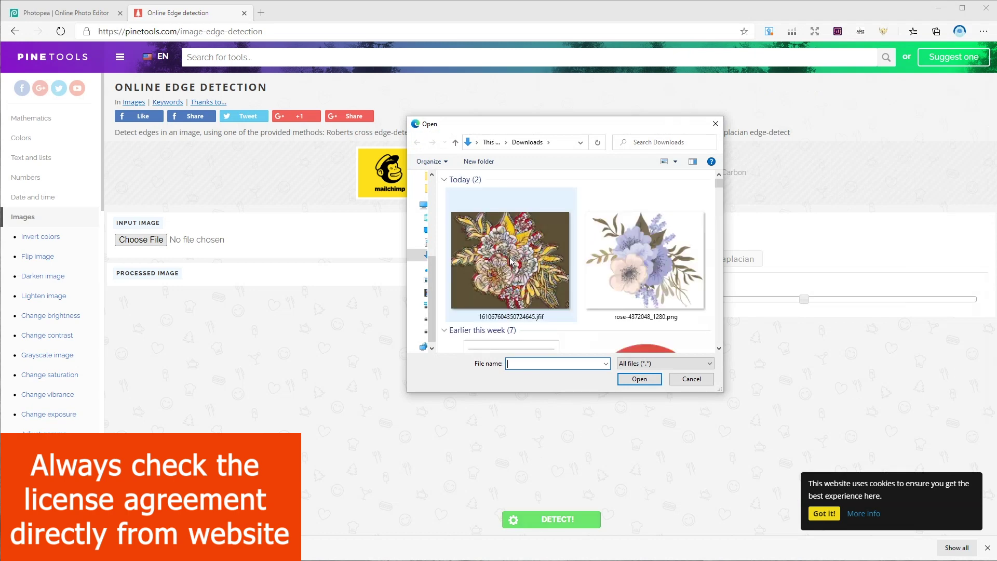
{"action": "left_click", "coordinate": [653, 280]}
{"action": "double_click", "coordinate": [653, 276]}
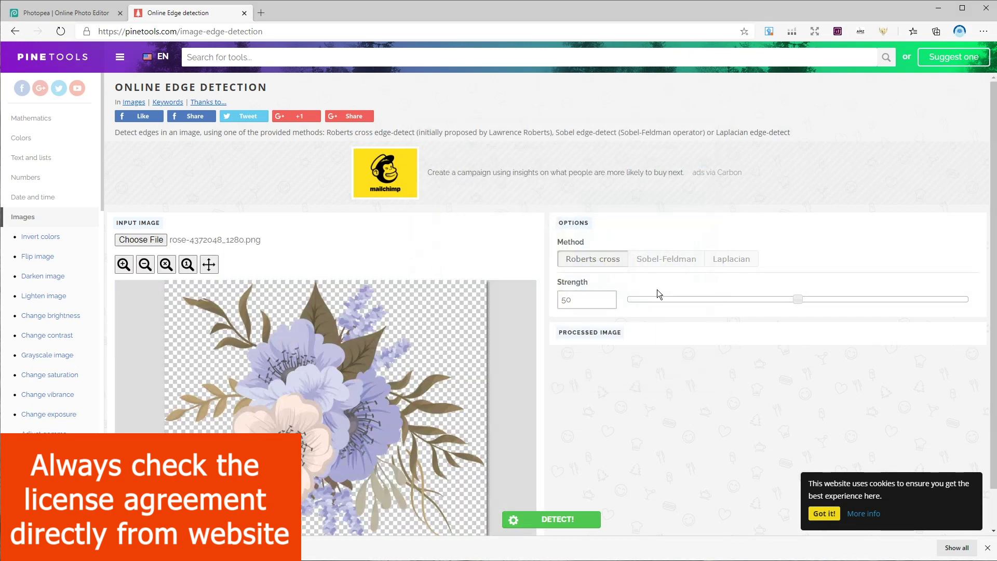
- Run Sobel-Feldman detection, download the outline PNG, and open it in Photopea
{"action": "left_click", "coordinate": [662, 267]}
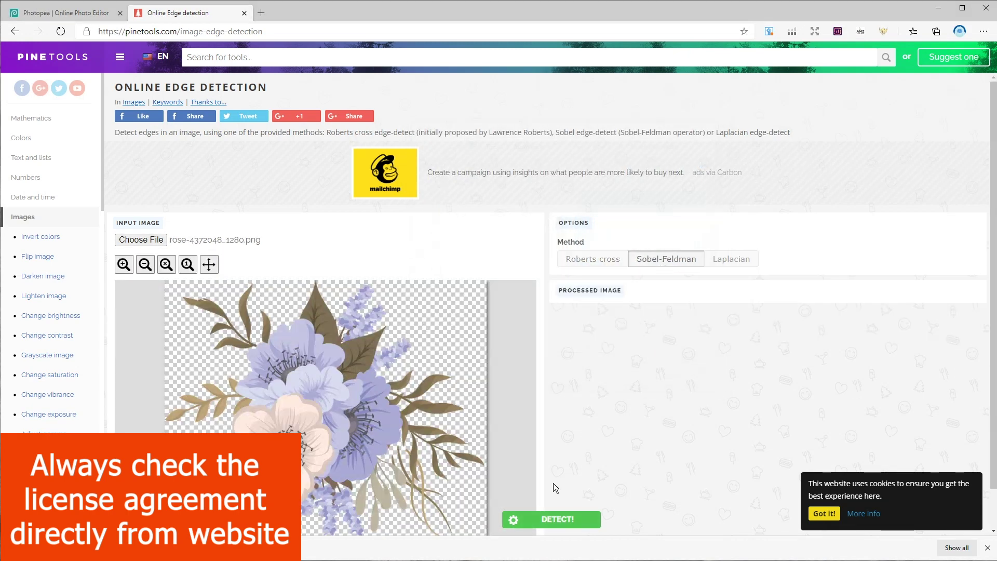
{"action": "left_click", "coordinate": [552, 519]}
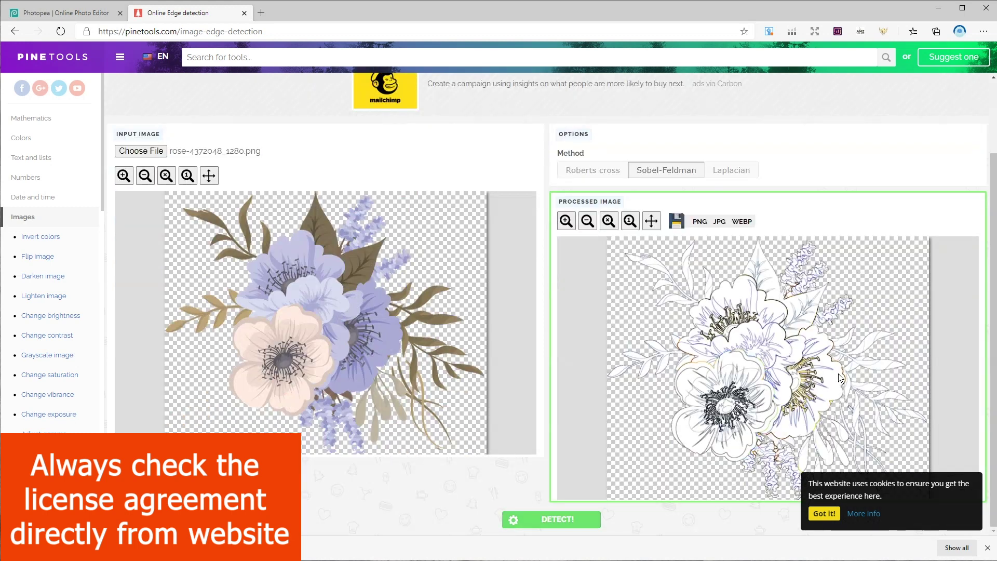
{"action": "left_click", "coordinate": [699, 222]}
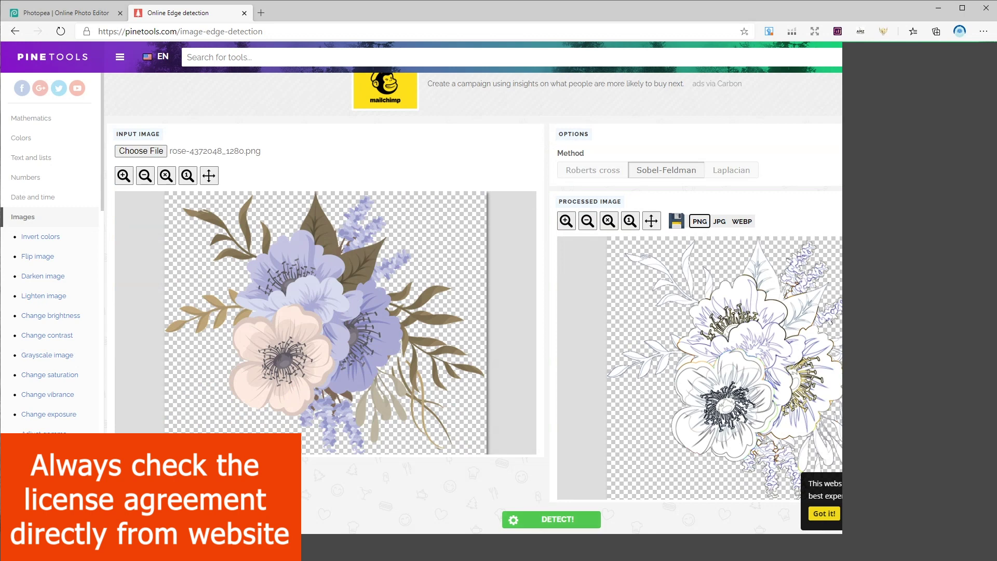
{"action": "left_click_drag", "start_coordinate": [78, 545], "coordinate": [392, 79]}
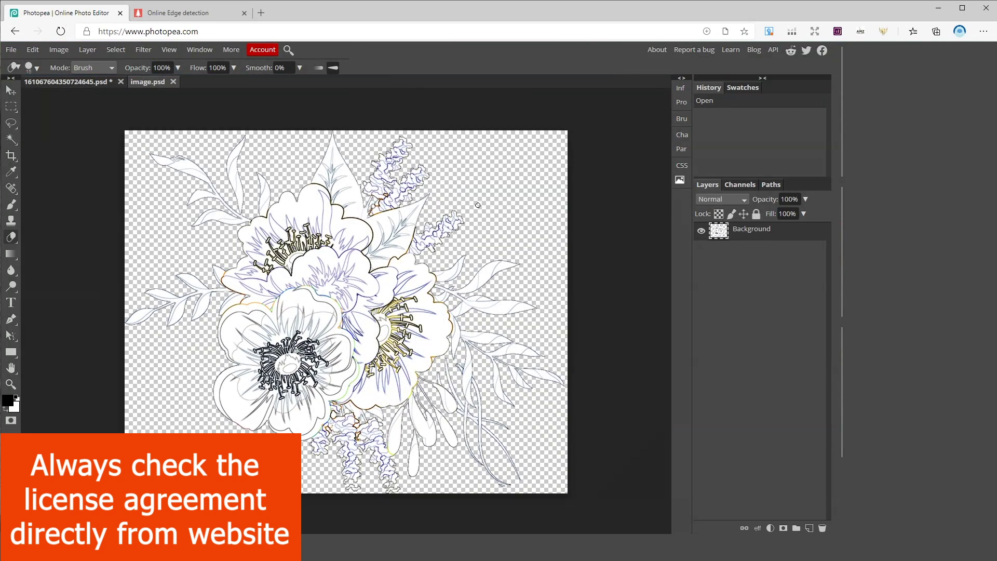
- Reapply the gallery filter to the outline art and add a Stroke layer style
{"action": "left_click", "coordinate": [145, 51]}
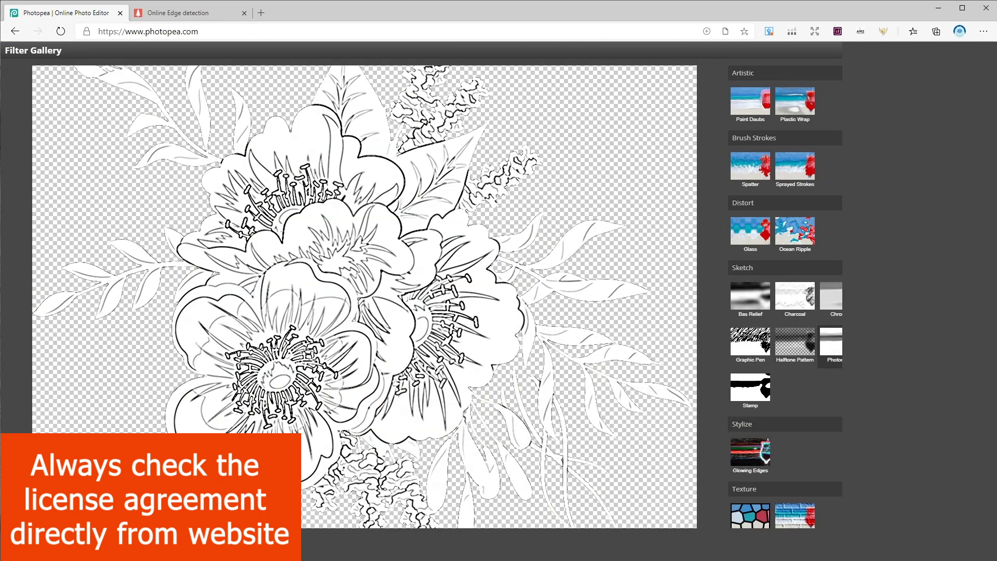
{"action": "key", "text": "Return"}
{"action": "left_click", "coordinate": [758, 527]}
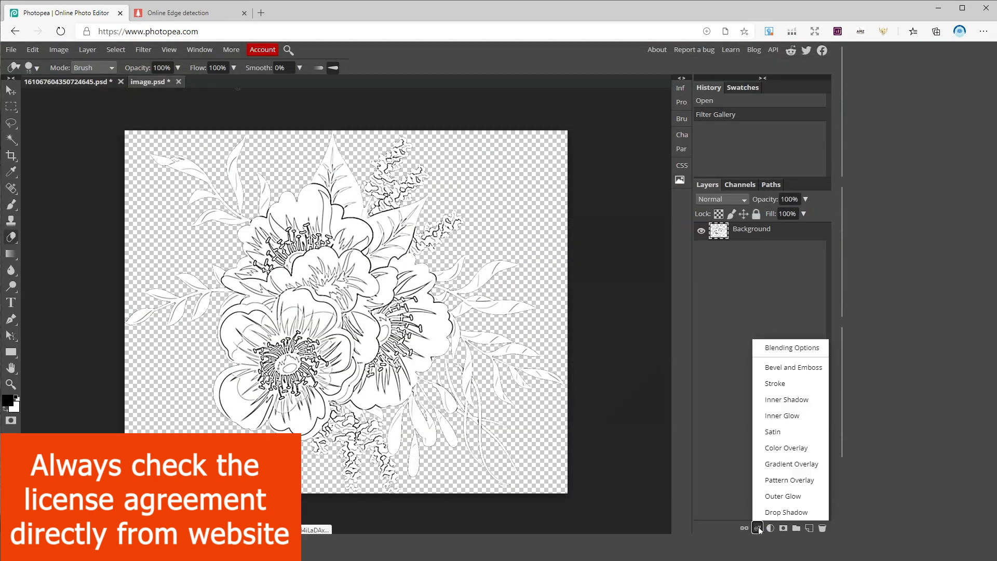
{"action": "left_click", "coordinate": [785, 384]}
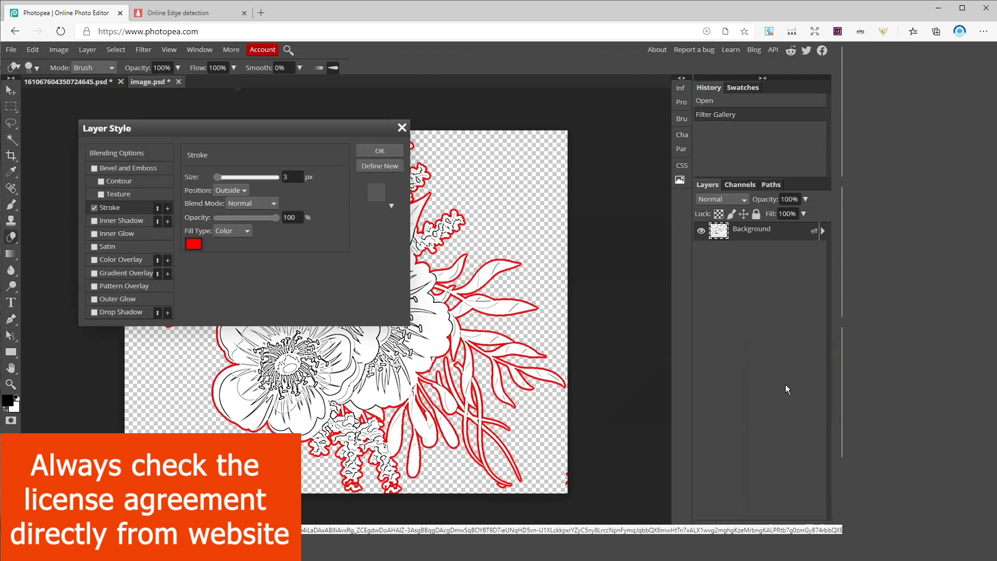
- Make the stroke pure black at 2 px and apply the layer style
{"action": "left_click", "coordinate": [192, 243]}
{"action": "left_click", "coordinate": [180, 317]}
{"action": "left_click_drag", "start_coordinate": [180, 317], "coordinate": [154, 383]}
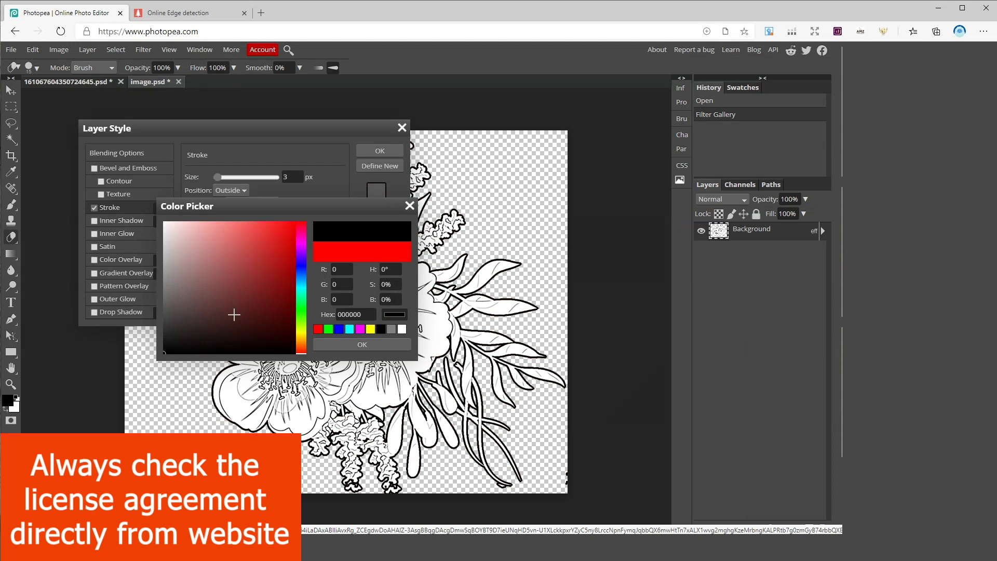
{"action": "key", "text": "Return"}
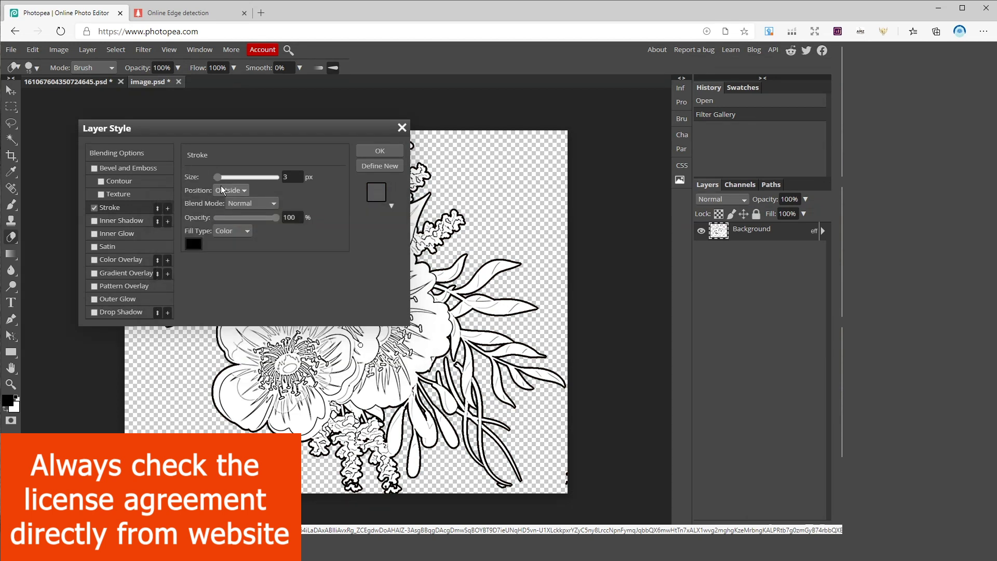
{"action": "mouse_move", "coordinate": [221, 177]}
{"action": "left_mouse_down"}
{"action": "mouse_move", "coordinate": [232, 173]}
{"action": "mouse_move", "coordinate": [217, 178]}
{"action": "left_mouse_up"}
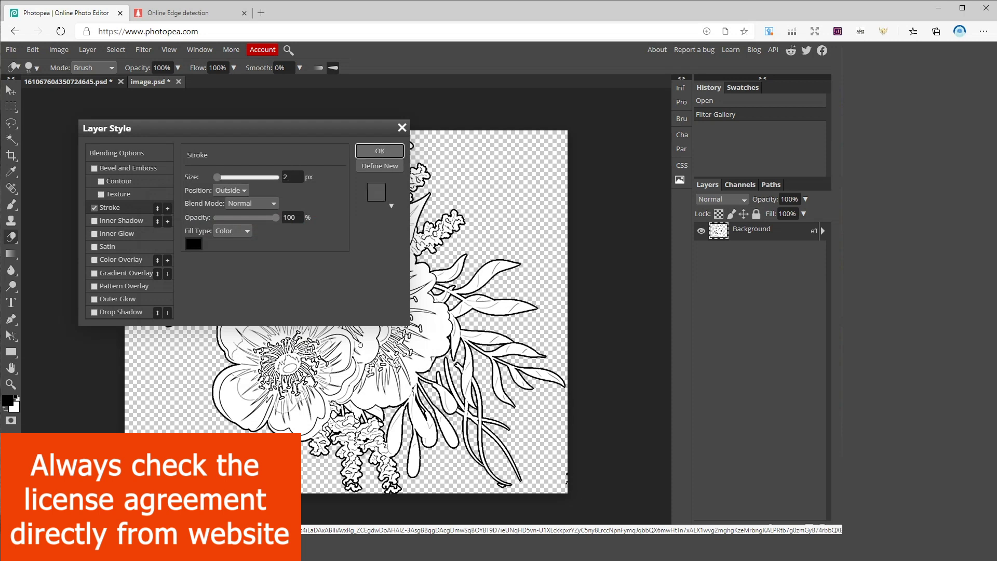
{"action": "left_click", "coordinate": [379, 152]}
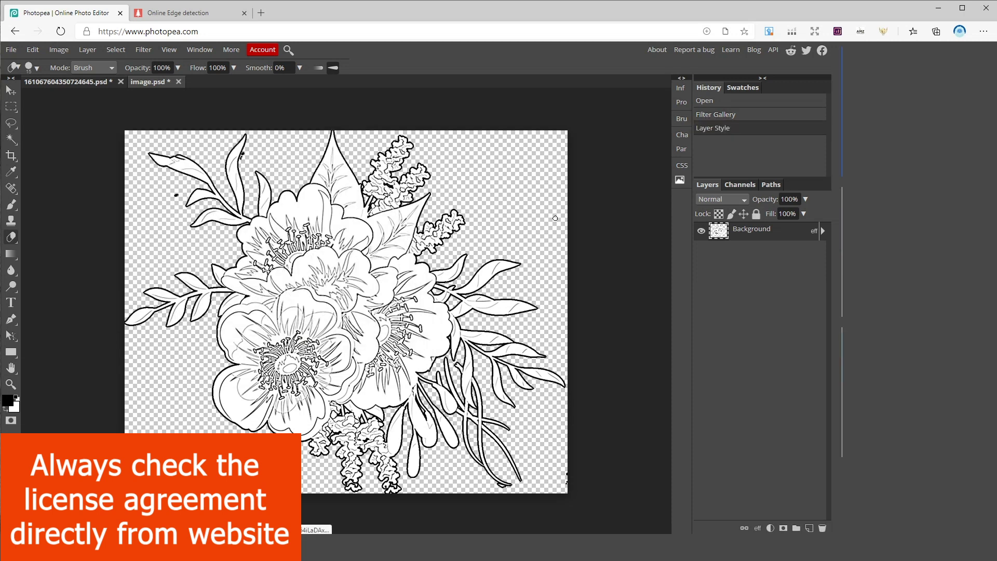
- Hide the flower layer, add a new layer and paint asterisks at the top-left, centre and right
{"action": "left_click", "coordinate": [701, 231]}
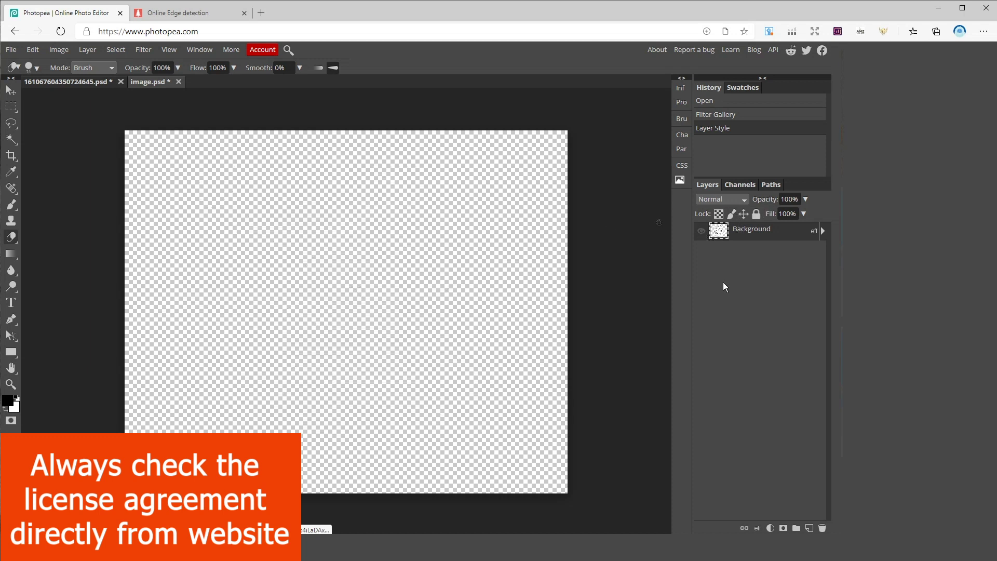
{"action": "left_click", "coordinate": [810, 529]}
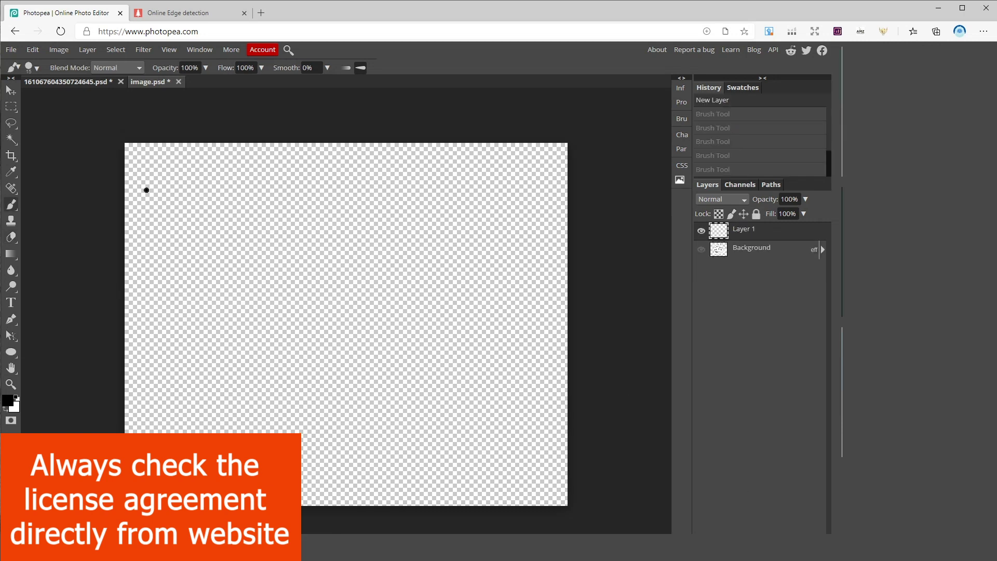
{"action": "left_click_drag", "start_coordinate": [145, 191], "coordinate": [186, 193]}
{"action": "mouse_move", "coordinate": [162, 172]}
{"action": "left_mouse_down"}
{"action": "mouse_move", "coordinate": [156, 211]}
{"action": "mouse_move", "coordinate": [176, 212]}
{"action": "left_mouse_up"}
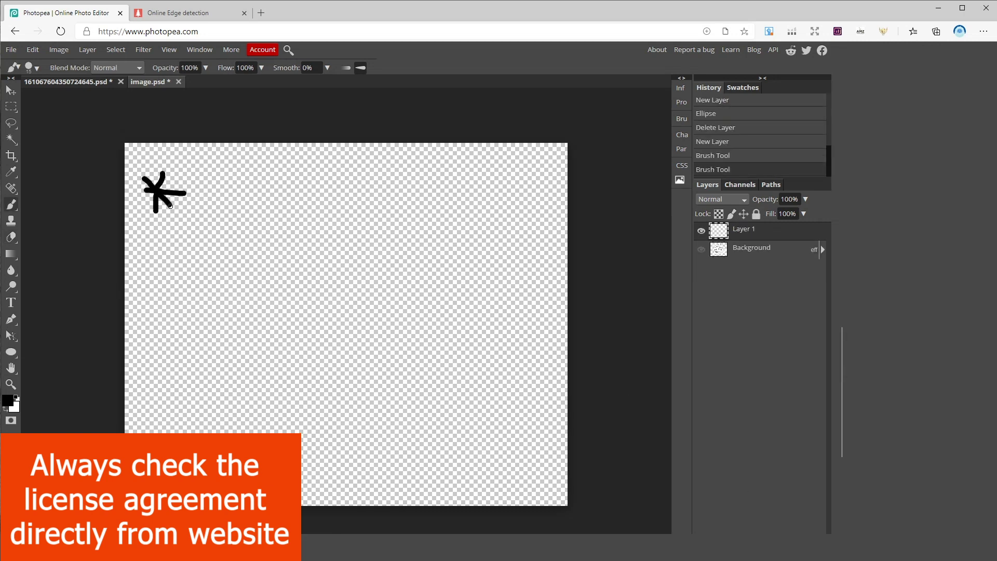
{"action": "mouse_move", "coordinate": [300, 250]}
{"action": "left_mouse_down"}
{"action": "mouse_move", "coordinate": [380, 246]}
{"action": "mouse_move", "coordinate": [335, 278]}
{"action": "left_mouse_up"}
{"action": "left_click_drag", "start_coordinate": [309, 222], "coordinate": [361, 281]}
{"action": "mouse_move", "coordinate": [483, 248]}
{"action": "left_mouse_down"}
{"action": "mouse_move", "coordinate": [543, 246]}
{"action": "mouse_move", "coordinate": [502, 280]}
{"action": "left_mouse_up"}
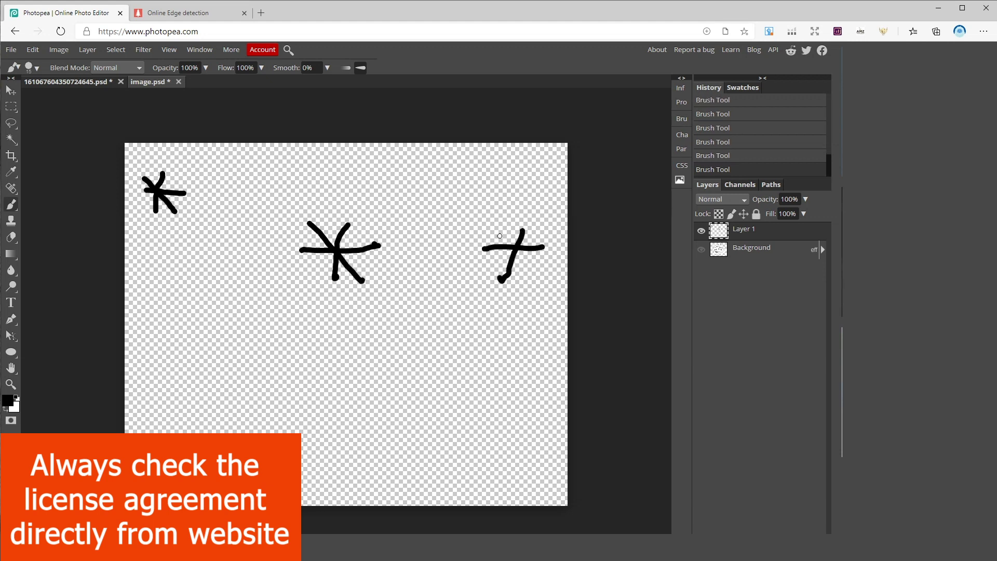
{"action": "left_click_drag", "start_coordinate": [505, 228], "coordinate": [540, 269]}
- Paint more asterisks in the lower-left, lower-right and bottom-left corner areas
{"action": "left_click", "coordinate": [240, 374]}
{"action": "left_click_drag", "start_coordinate": [240, 374], "coordinate": [311, 378]}
{"action": "mouse_move", "coordinate": [288, 359]}
{"action": "left_mouse_down"}
{"action": "mouse_move", "coordinate": [272, 407]}
{"action": "mouse_move", "coordinate": [289, 401]}
{"action": "left_mouse_up"}
{"action": "left_click_drag", "start_coordinate": [415, 421], "coordinate": [505, 429]}
{"action": "mouse_move", "coordinate": [469, 408]}
{"action": "left_mouse_down"}
{"action": "mouse_move", "coordinate": [444, 465]}
{"action": "mouse_move", "coordinate": [474, 458]}
{"action": "left_mouse_up"}
{"action": "left_click_drag", "start_coordinate": [149, 428], "coordinate": [185, 419]}
{"action": "left_click_drag", "start_coordinate": [177, 428], "coordinate": [165, 446]}
{"action": "left_click_drag", "start_coordinate": [167, 411], "coordinate": [168, 447]}
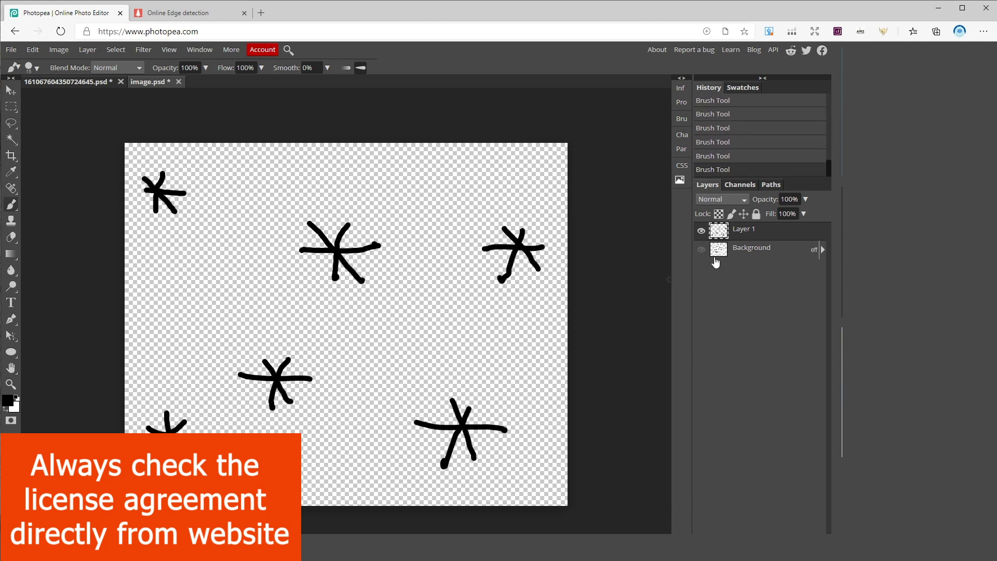
- Save the asterisks with Edit > Define New > Pattern, then hide the asterisk layer
{"action": "left_click", "coordinate": [33, 50]}
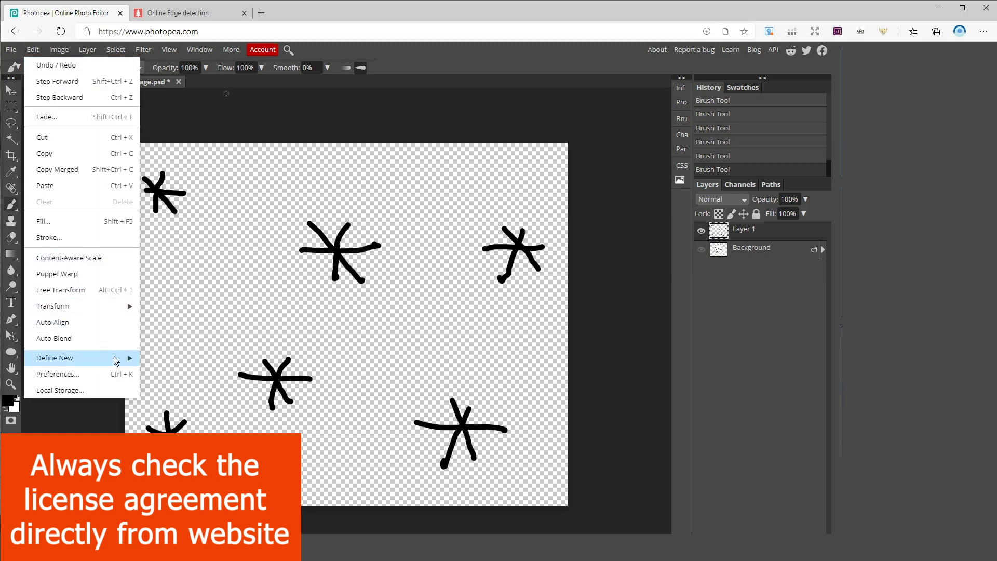
{"action": "mouse_move", "coordinate": [116, 358]}
{"action": "left_click", "coordinate": [171, 361]}
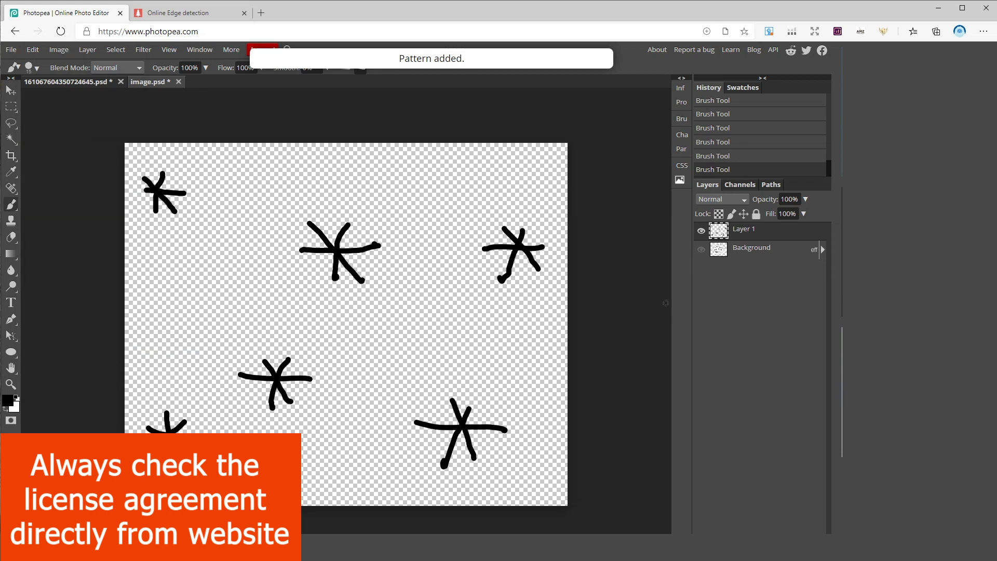
{"action": "left_click", "coordinate": [701, 231]}
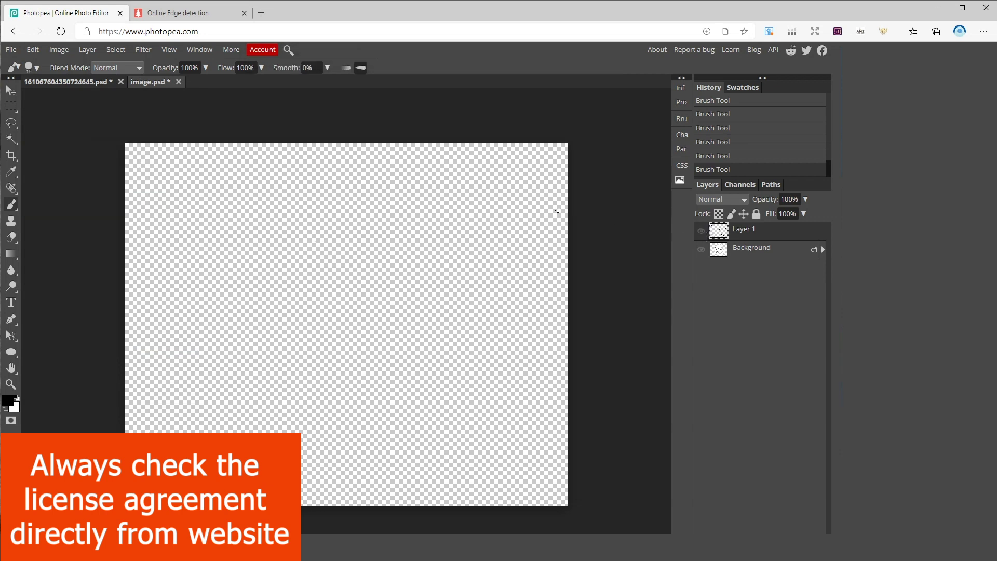
- Add an asterisk Pattern Fill layer scaled to 59%, then search Pixabay for 'flower'
{"action": "left_click", "coordinate": [86, 51]}
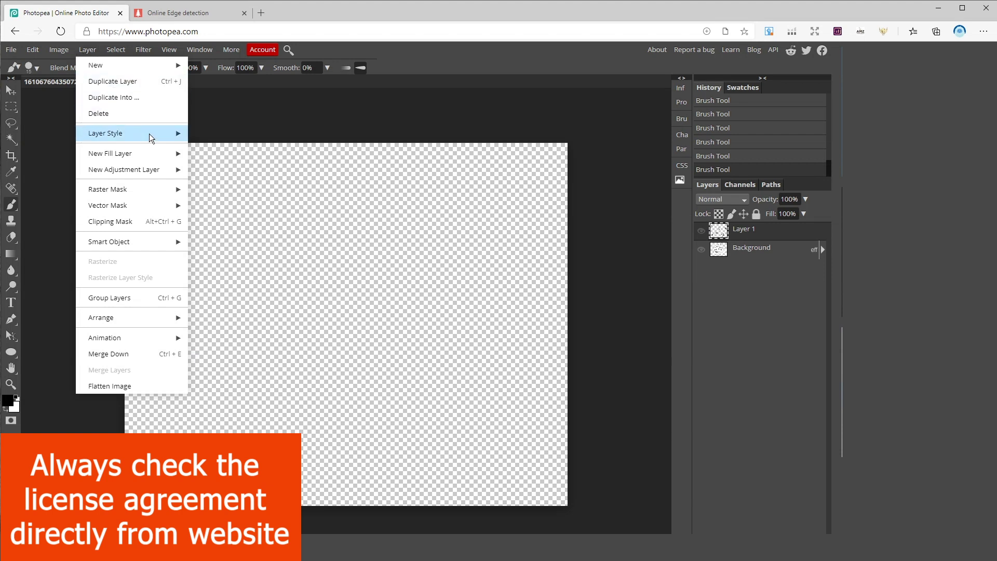
{"action": "mouse_move", "coordinate": [171, 154]}
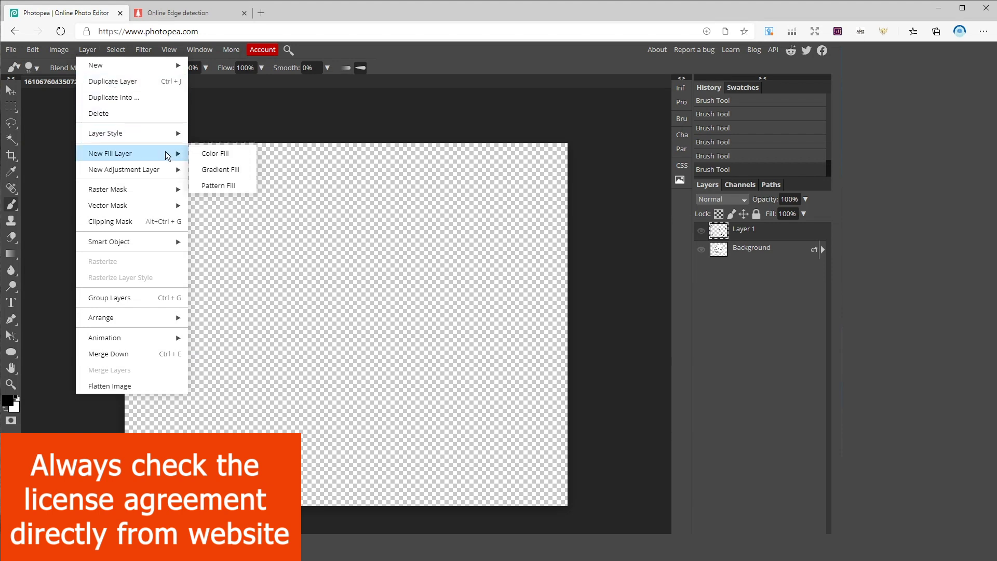
{"action": "left_click", "coordinate": [227, 188]}
{"action": "left_click_drag", "start_coordinate": [578, 180], "coordinate": [550, 177]}
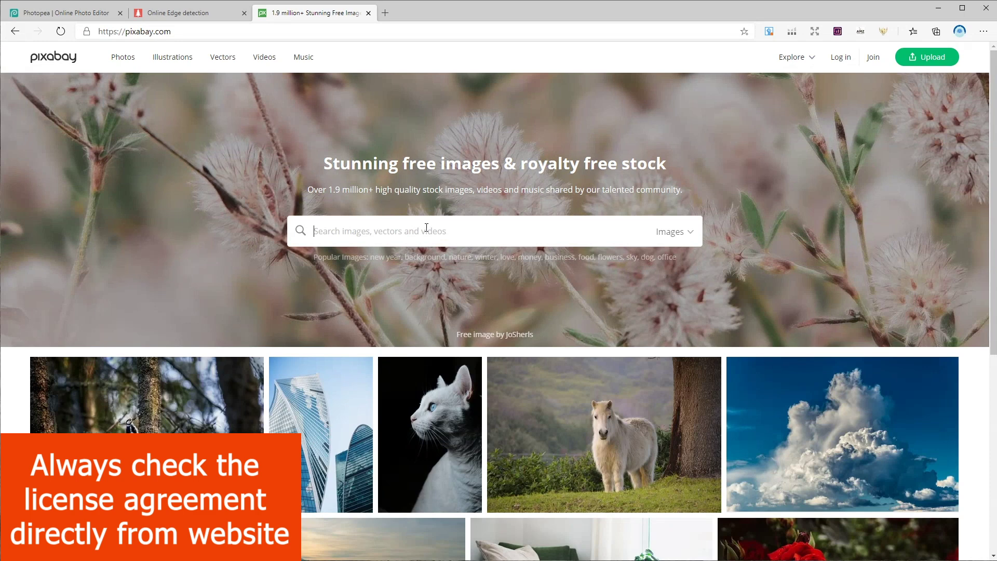
{"action": "type", "text": "flower"}
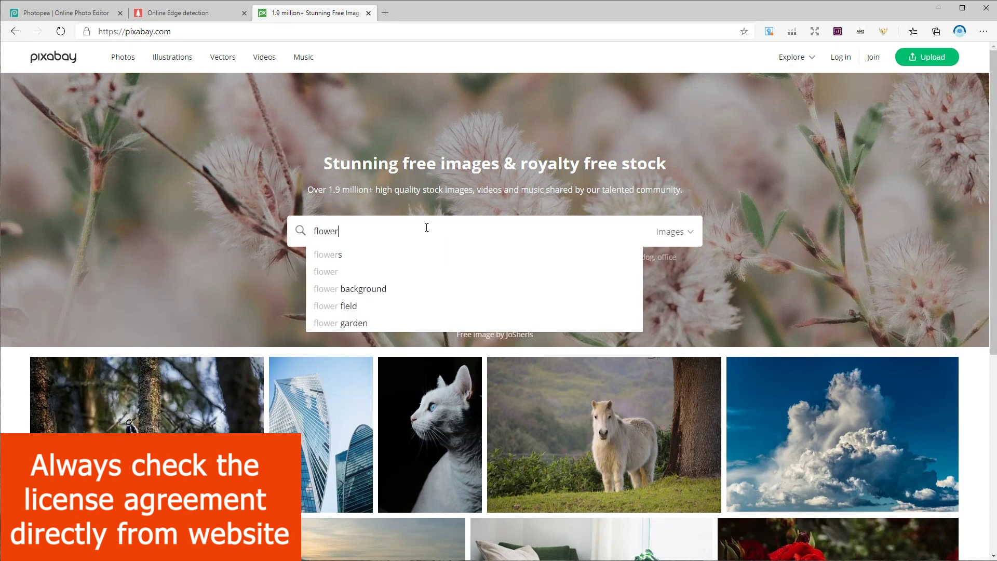
- Filter the 'flower' results to Vector graphics and download the red rose vector
{"action": "left_click", "coordinate": [680, 232]}
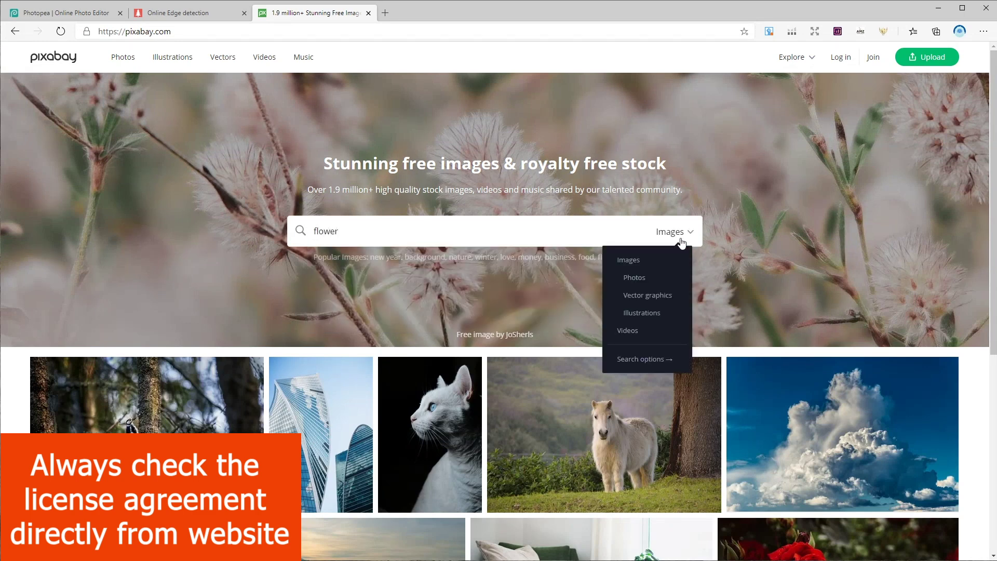
{"action": "left_click", "coordinate": [659, 294]}
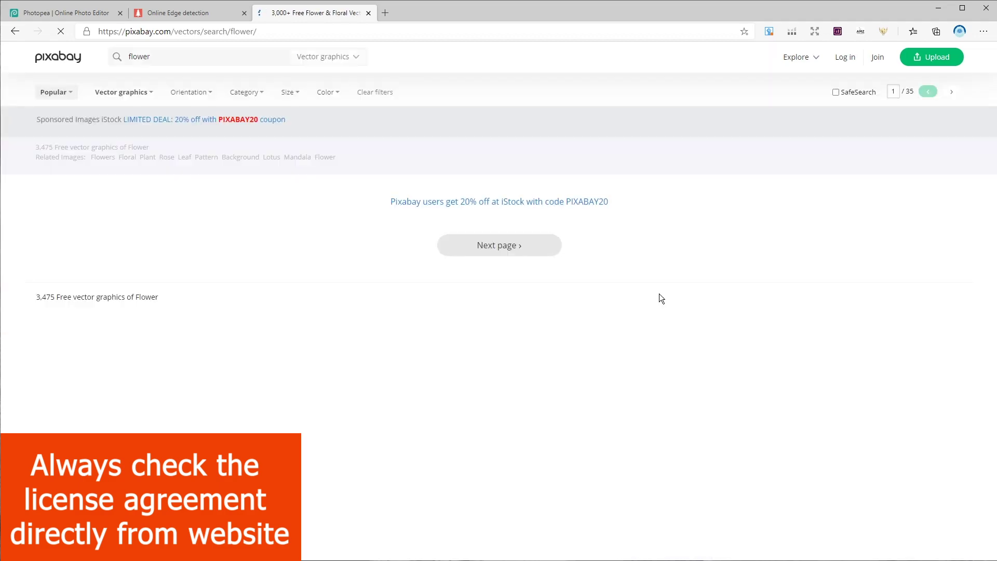
{"action": "left_click", "coordinate": [578, 335]}
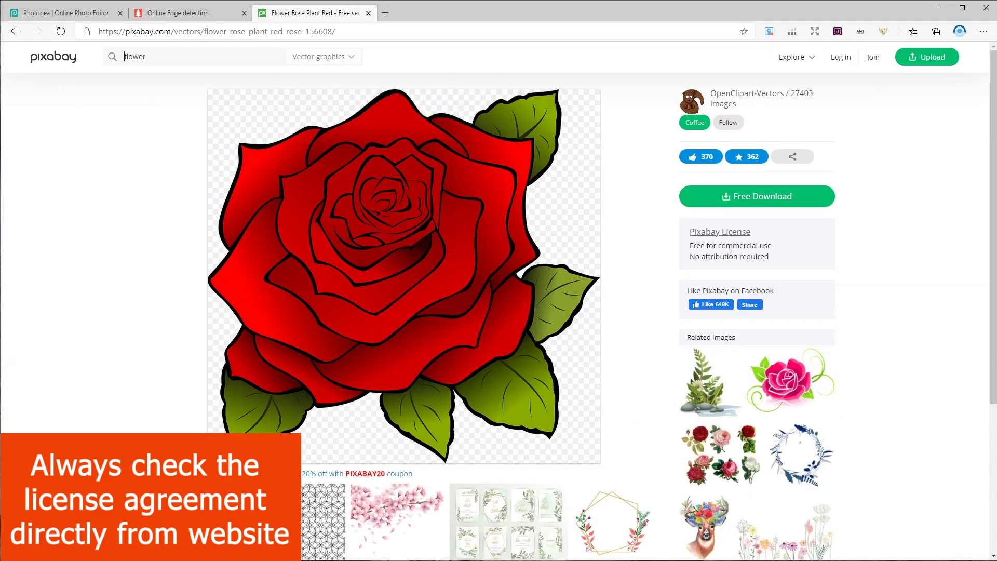
{"action": "left_click", "coordinate": [761, 203]}
{"action": "left_click", "coordinate": [722, 292]}
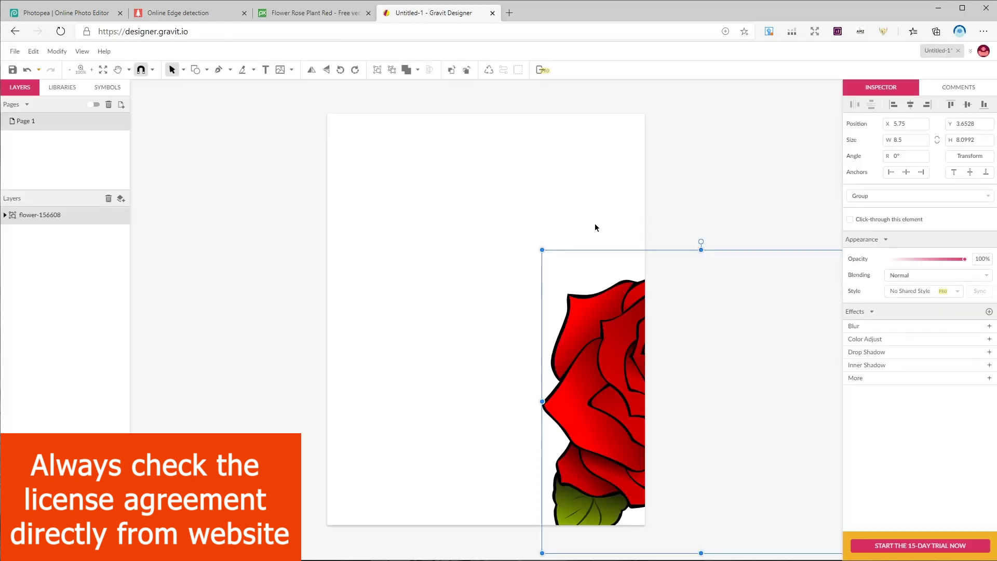
- Move the rose to the page's left edge and ungroup the flower-156608 group twice (Ctrl+Shift+G)
{"action": "left_click_drag", "start_coordinate": [573, 344], "coordinate": [384, 271]}
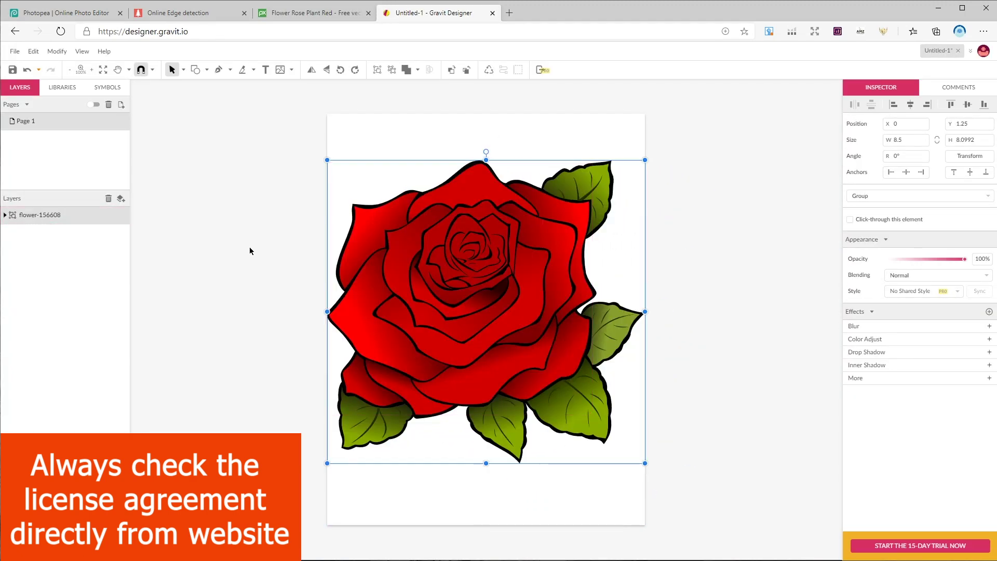
{"action": "left_click", "coordinate": [90, 221]}
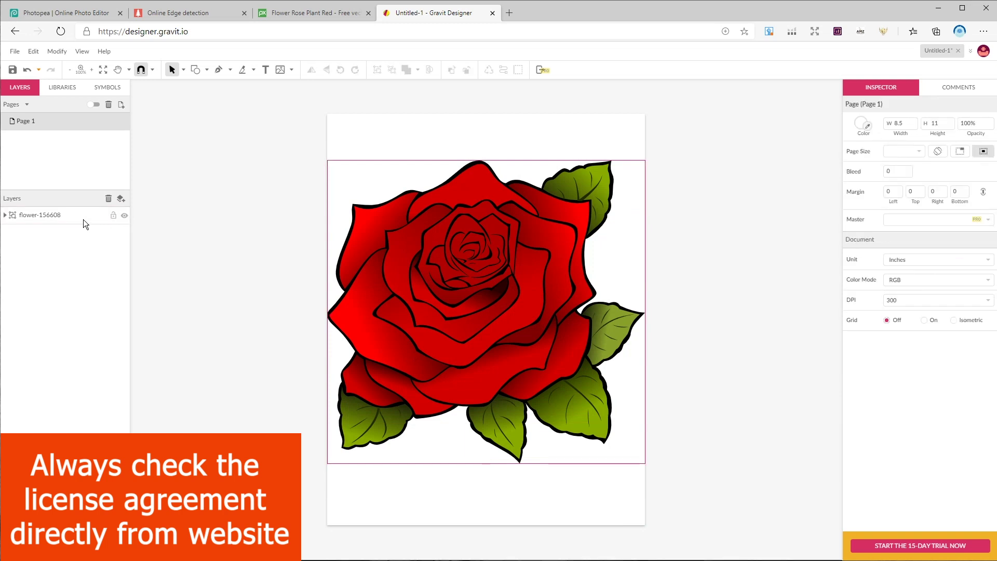
{"action": "left_click", "coordinate": [83, 218]}
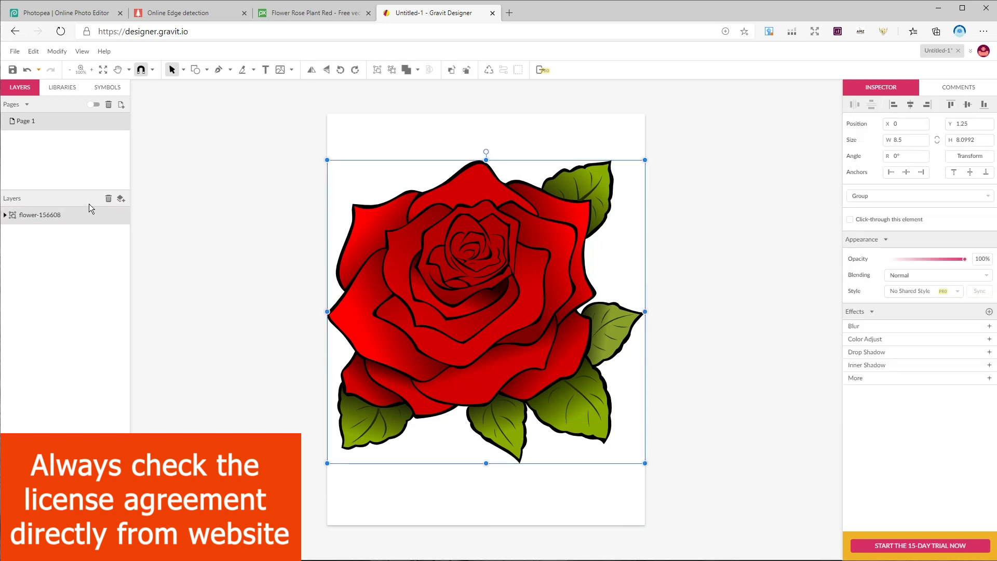
{"action": "key", "text": "ctrl+shift+g"}
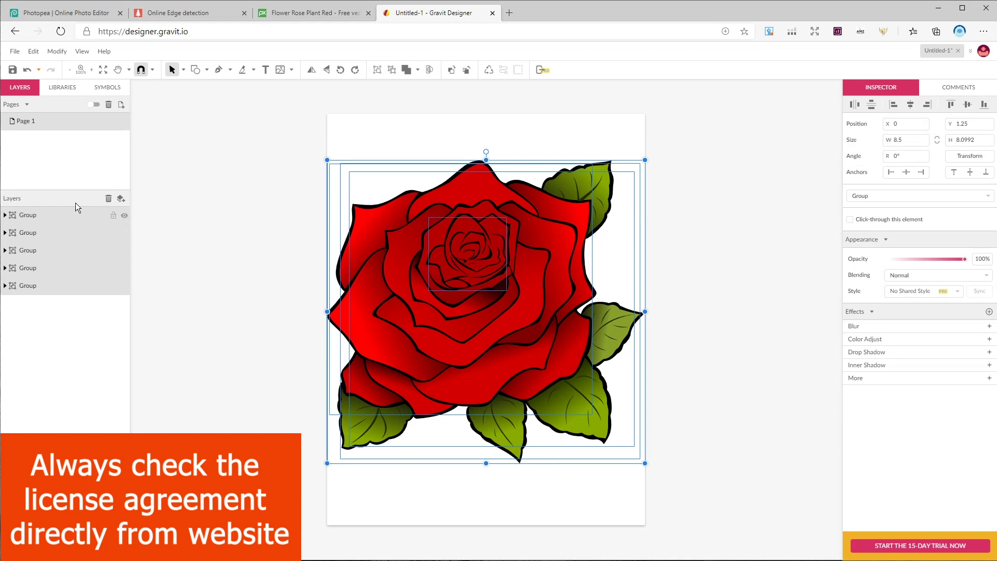
{"action": "key", "text": "ctrl+shift+g"}
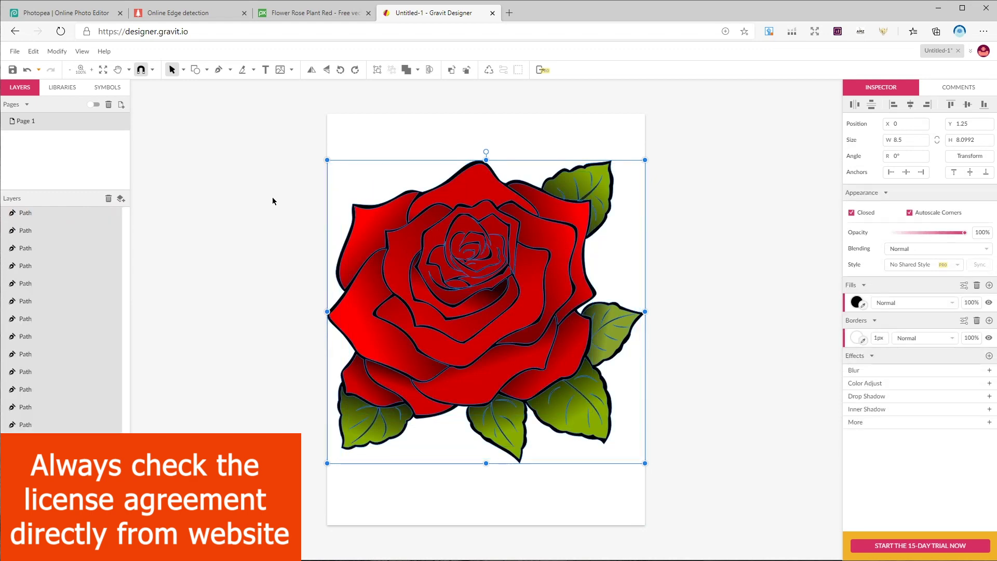
- Select the rose's petal and leaf paths and set their fill to white
{"action": "left_click", "coordinate": [468, 249]}
{"action": "left_click", "coordinate": [516, 244], "text": "shift"}
{"action": "left_click", "coordinate": [584, 250], "text": "shift"}
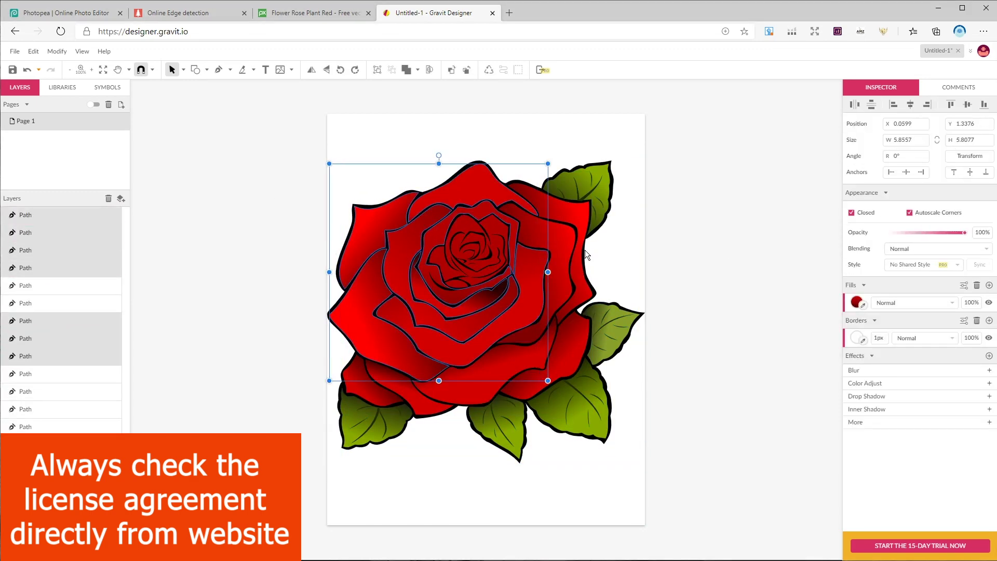
{"action": "left_click", "coordinate": [545, 362], "text": "shift"}
{"action": "left_click", "coordinate": [613, 332], "text": "shift"}
{"action": "left_click", "coordinate": [349, 414], "text": "shift"}
{"action": "left_click", "coordinate": [857, 302]}
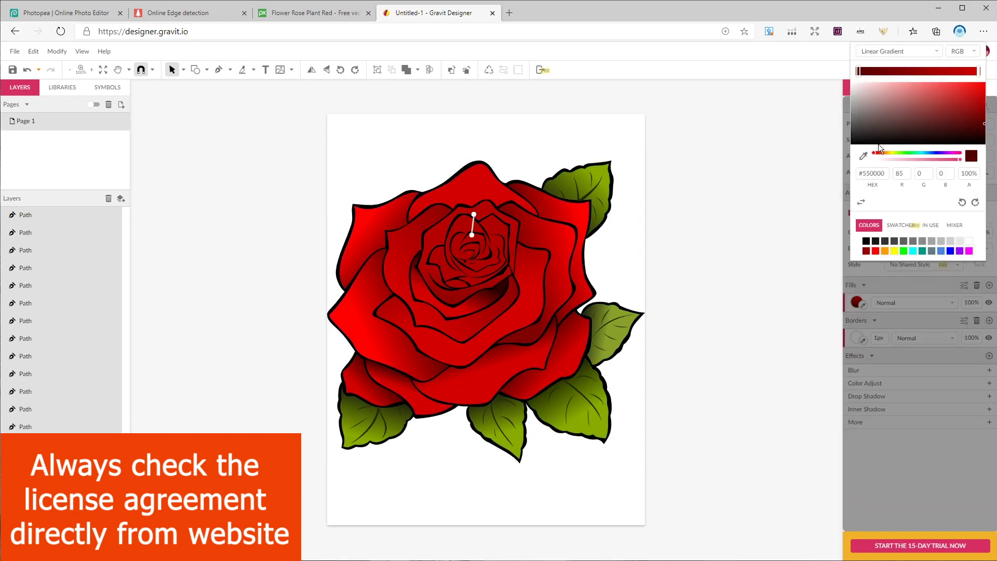
{"action": "left_click", "coordinate": [878, 144]}
{"action": "left_click", "coordinate": [887, 57]}
- Change the fill of the rose's red centre to white
{"action": "left_click", "coordinate": [710, 296]}
{"action": "left_click", "coordinate": [480, 242]}
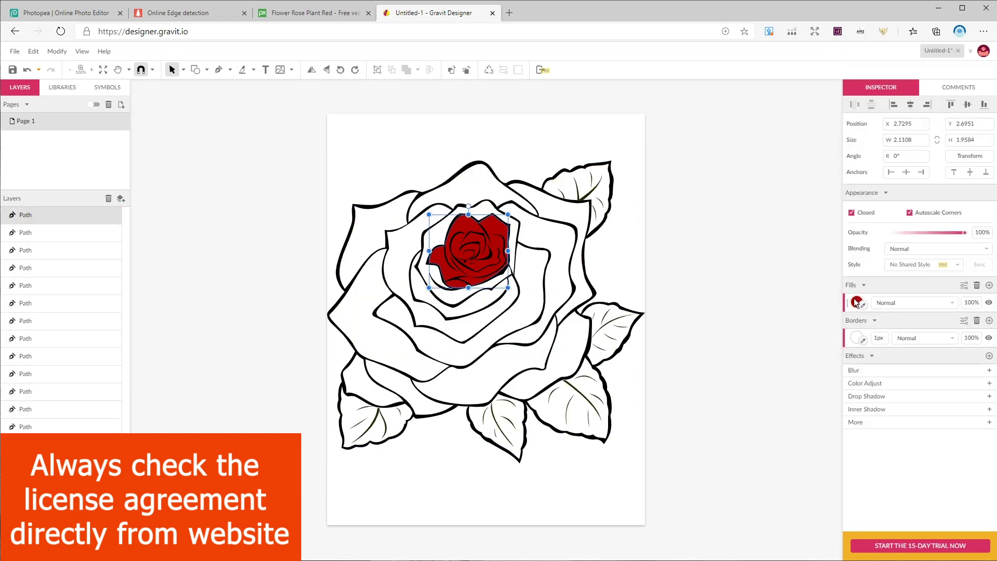
{"action": "left_click", "coordinate": [857, 299]}
{"action": "left_click", "coordinate": [871, 341]}
{"action": "key", "text": "Escape"}
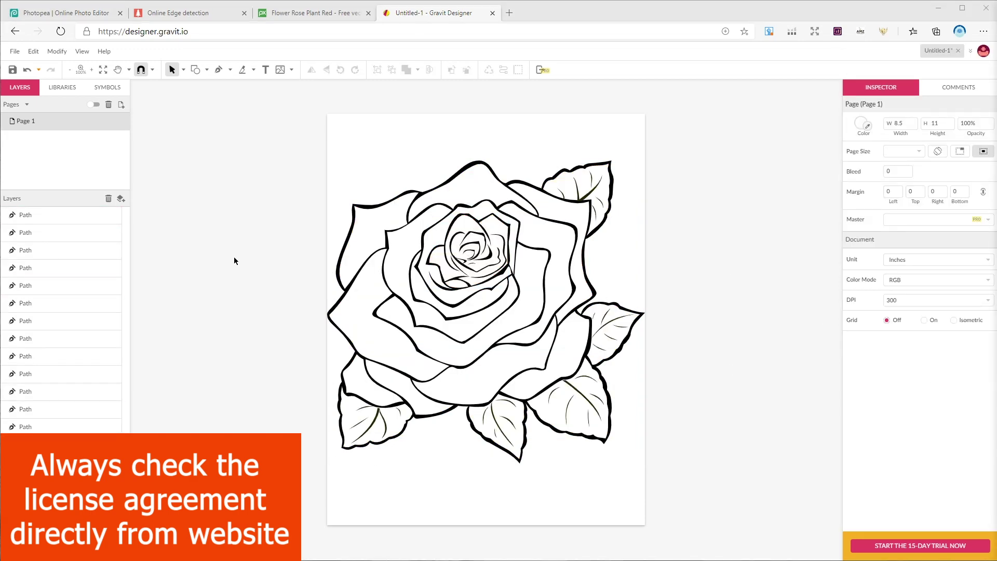
- Select the whole rose and move the ornamental pattern up behind it
{"action": "left_click", "coordinate": [62, 214]}
{"action": "left_click", "coordinate": [69, 409], "text": "shift"}
{"action": "left_click", "coordinate": [108, 215]}
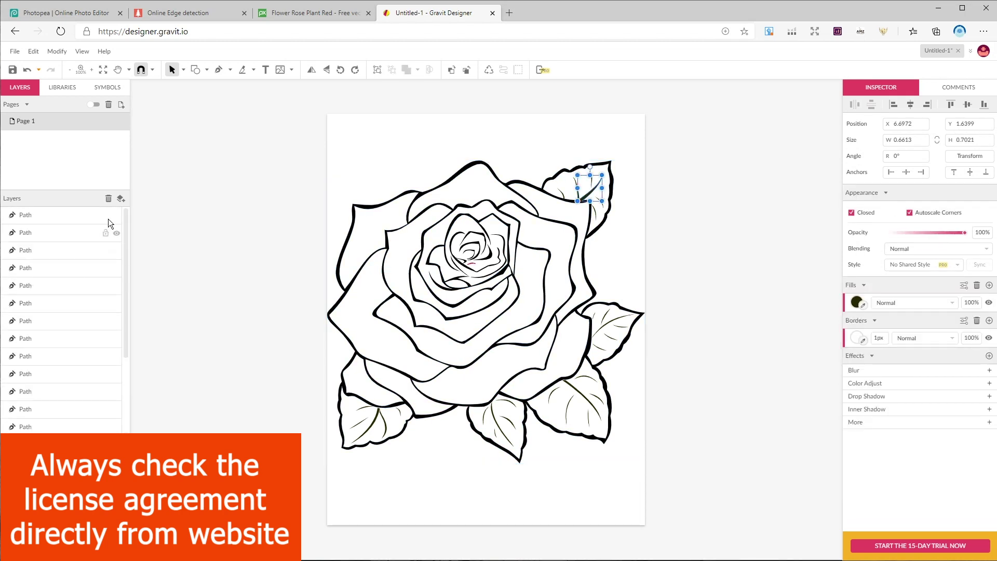
{"action": "key", "text": "ctrl+a"}
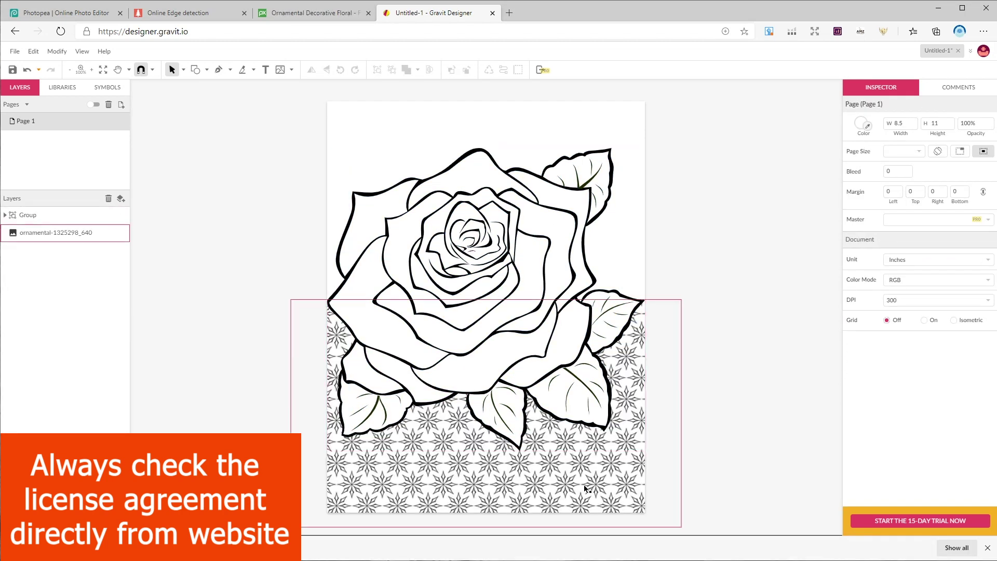
{"action": "left_click_drag", "start_coordinate": [585, 487], "coordinate": [577, 268]}
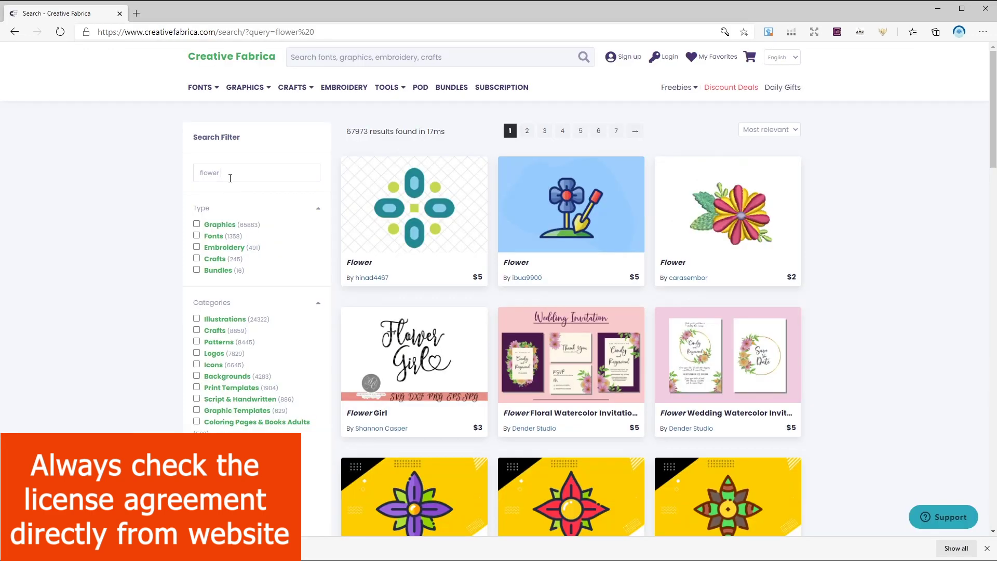
- Refine the search to 'flower bundle' and scroll down to the results' pagination
{"action": "type", "text": "bund"}
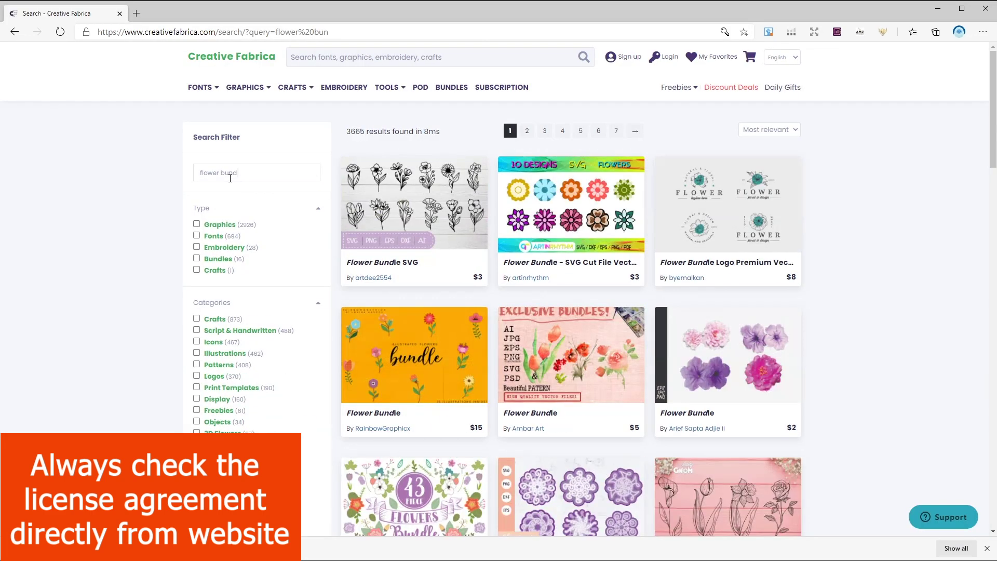
{"action": "type", "text": "le"}
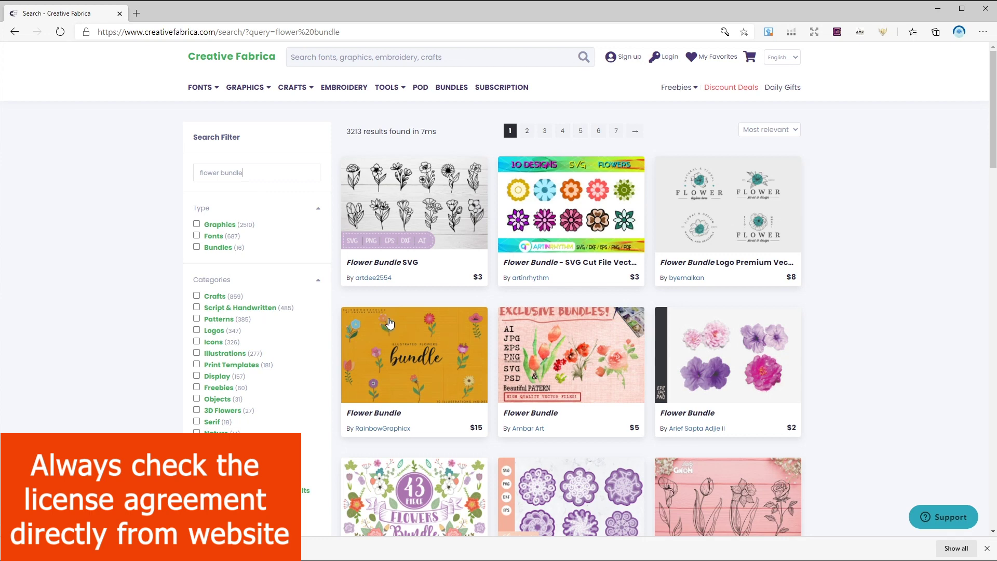
{"action": "scroll", "coordinate": [390, 323], "scroll_direction": "down", "scroll_amount": 5}
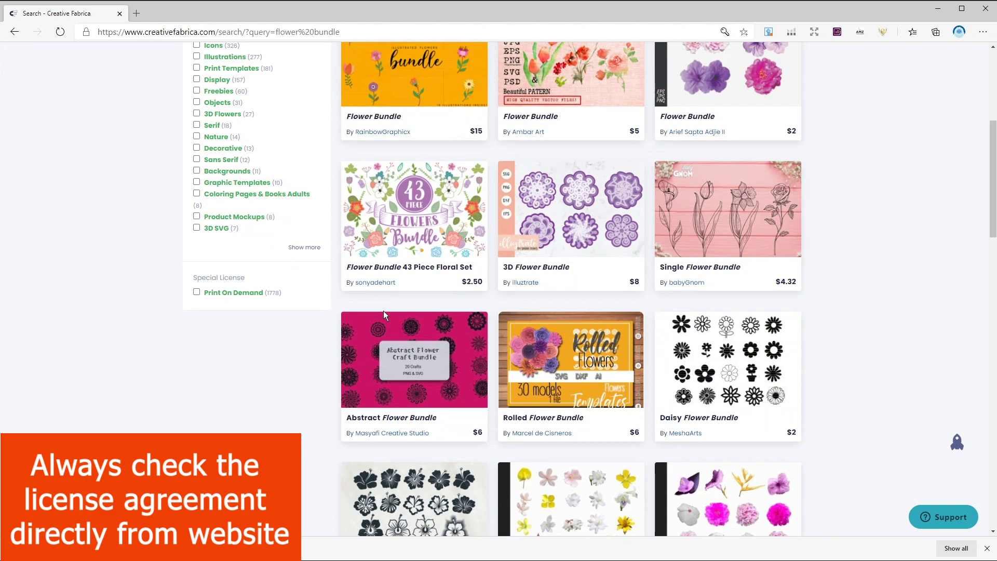
{"action": "scroll", "coordinate": [383, 314], "scroll_direction": "down", "scroll_amount": 4}
{"action": "scroll", "coordinate": [384, 314], "scroll_direction": "down", "scroll_amount": 5}
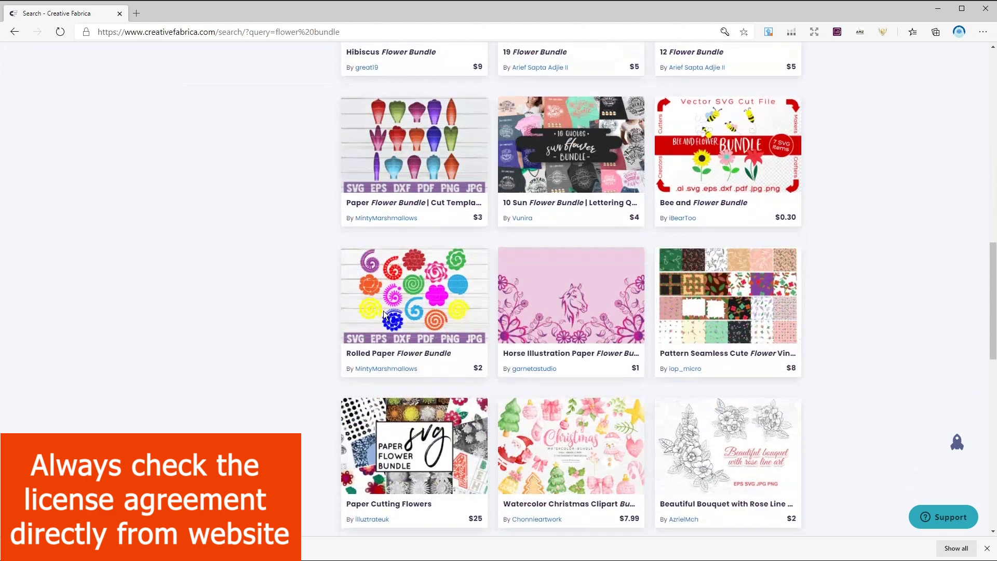
{"action": "scroll", "coordinate": [385, 314], "scroll_direction": "down", "scroll_amount": 2}
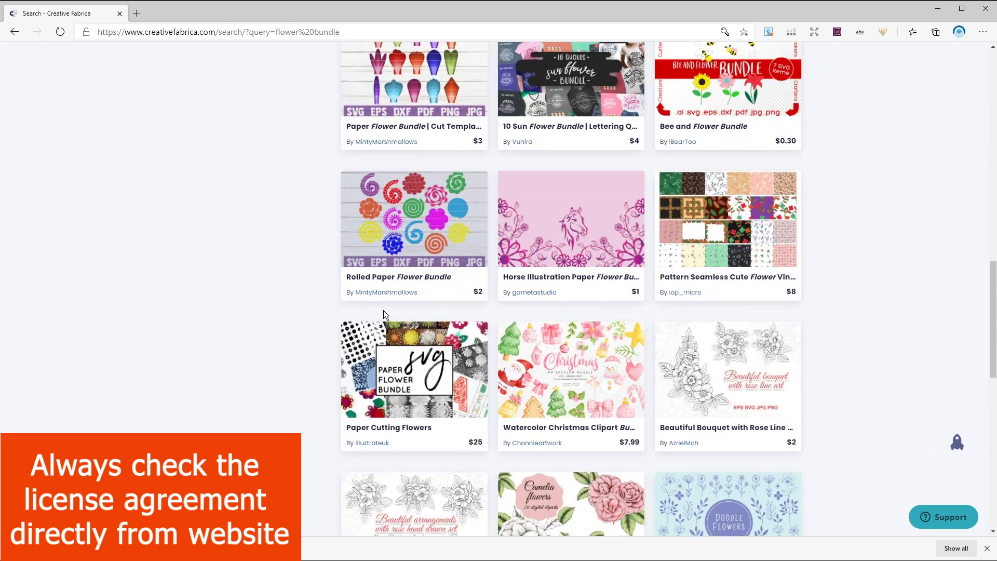
{"action": "scroll", "coordinate": [384, 314], "scroll_direction": "down", "scroll_amount": 2}
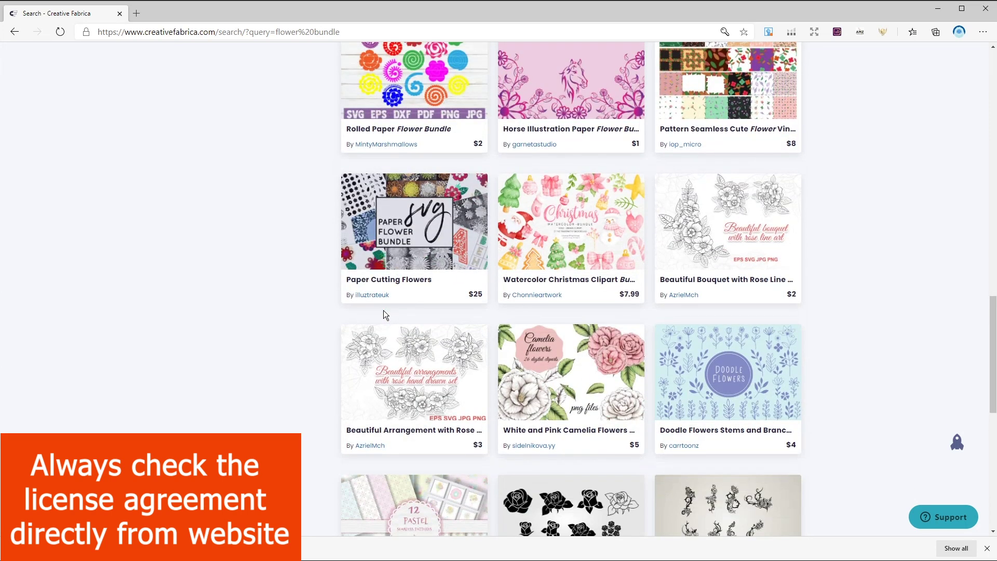
{"action": "scroll", "coordinate": [383, 310], "scroll_direction": "down", "scroll_amount": 4}
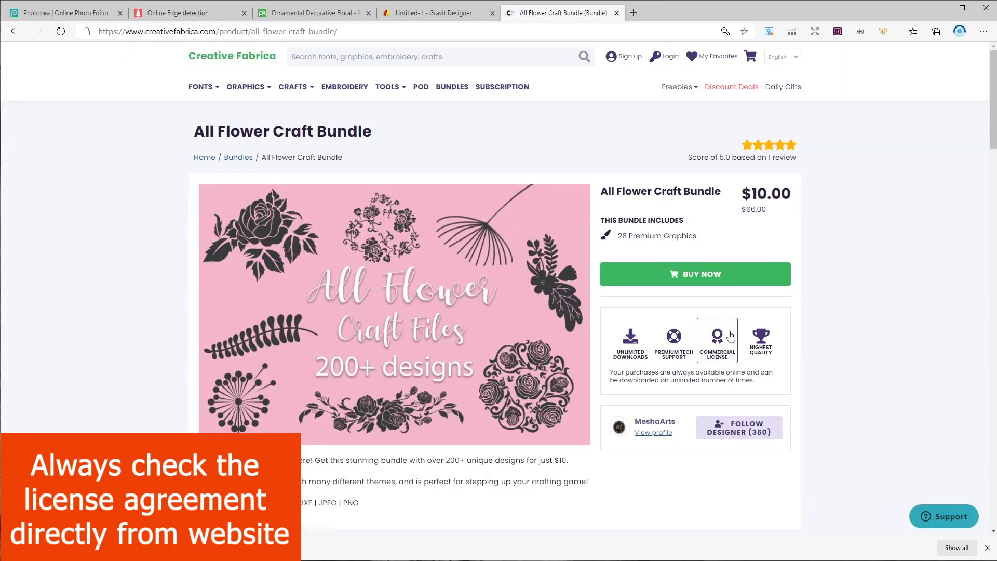
- Highlight the bundle's SVG | EPS | DXF | JPEG | PNG formats and title, then return to Gravit Designer
{"action": "scroll", "coordinate": [844, 345], "scroll_direction": "down", "scroll_amount": 2}
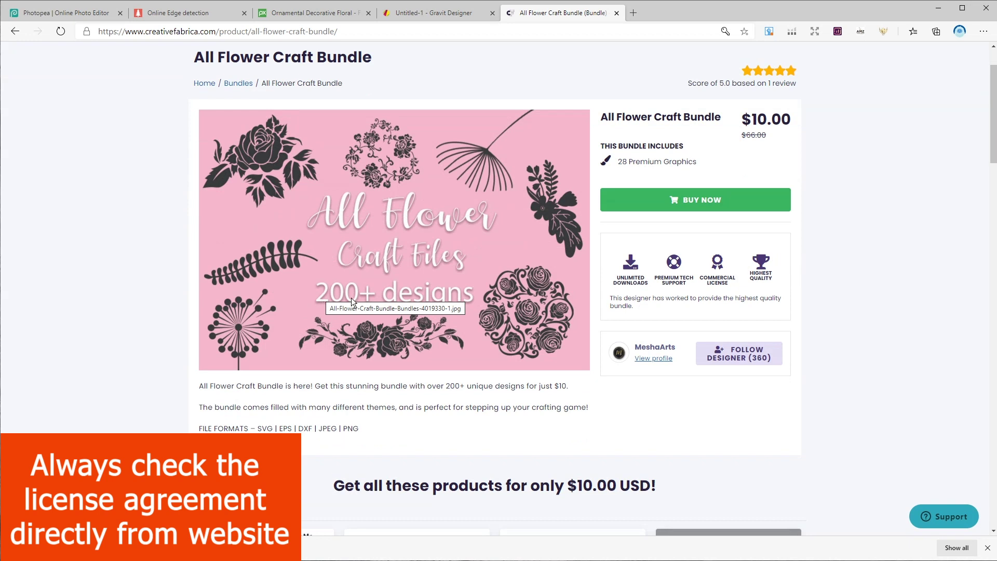
{"action": "left_click_drag", "start_coordinate": [258, 429], "coordinate": [359, 427]}
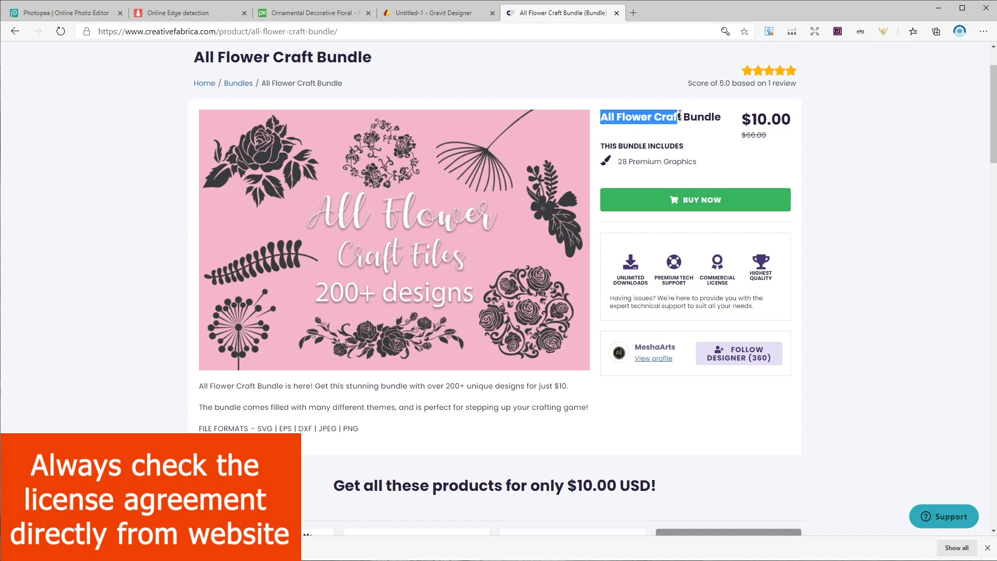
{"action": "left_click_drag", "start_coordinate": [679, 114], "coordinate": [732, 122]}
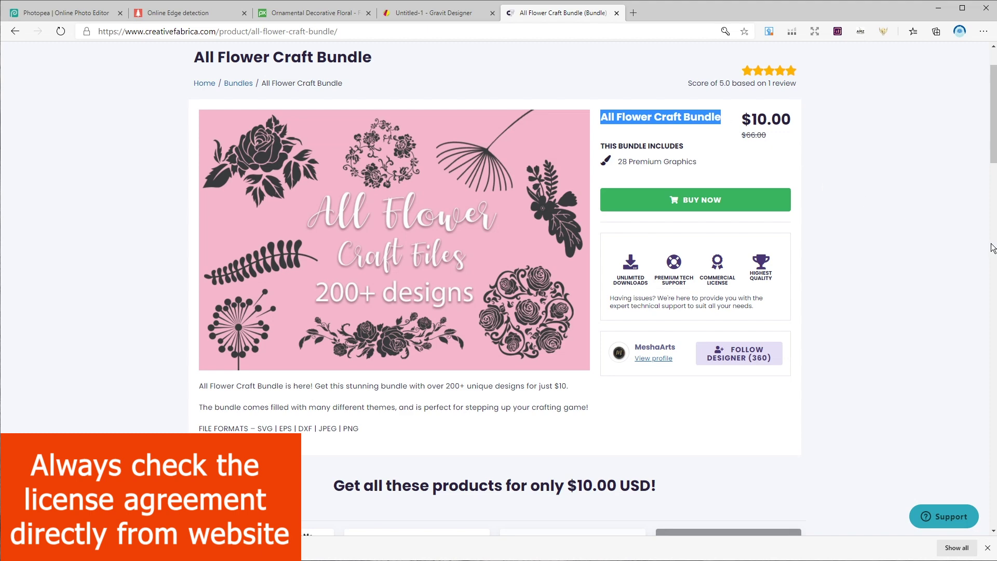
{"action": "left_click", "coordinate": [462, 15]}
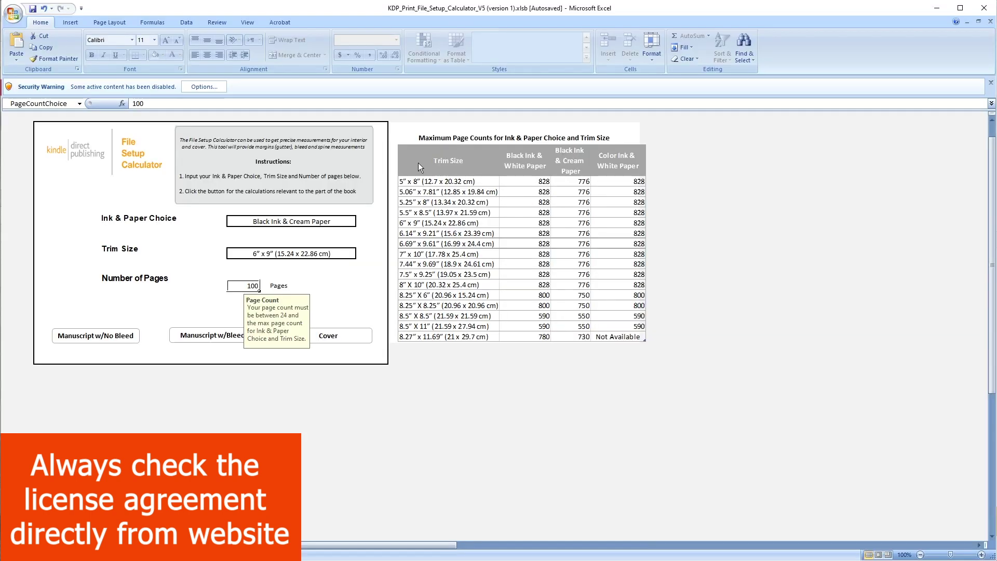
- Pick 8.5" X 11" (21.59 x 27.94 cm) from the Trim Size dropdown
{"action": "left_click", "coordinate": [332, 256]}
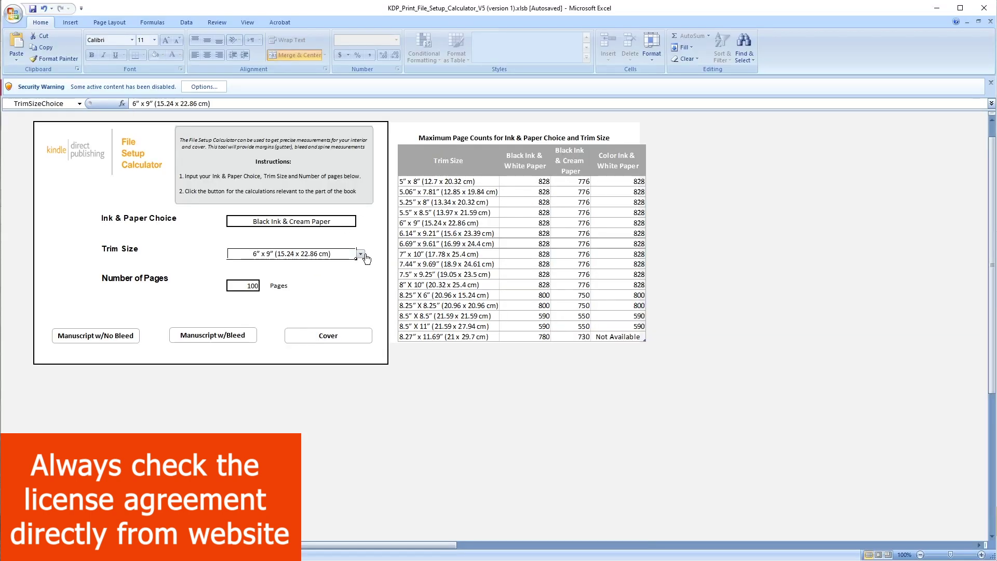
{"action": "left_click", "coordinate": [360, 253]}
{"action": "left_click_drag", "start_coordinate": [360, 280], "coordinate": [358, 309]}
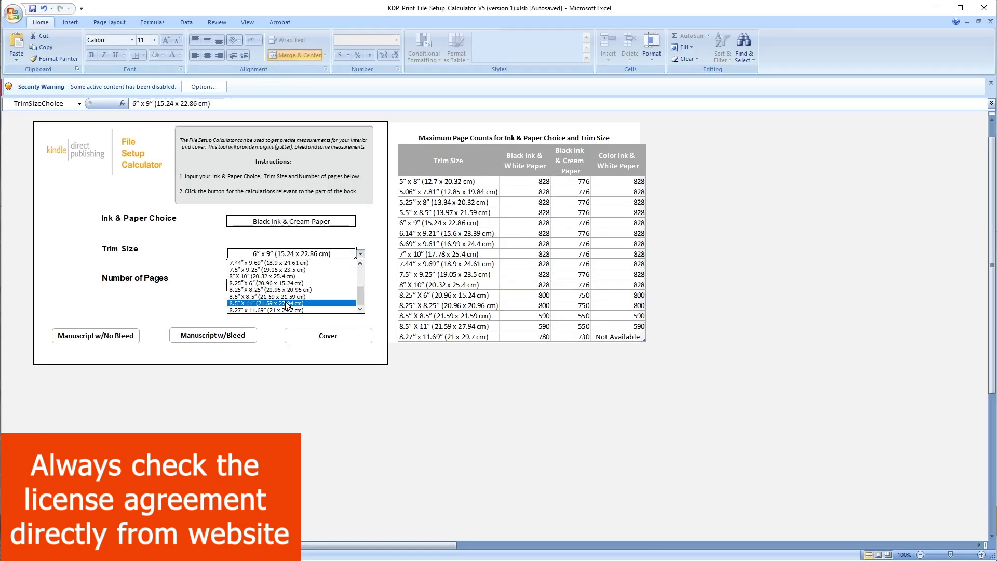
{"action": "left_click", "coordinate": [248, 303]}
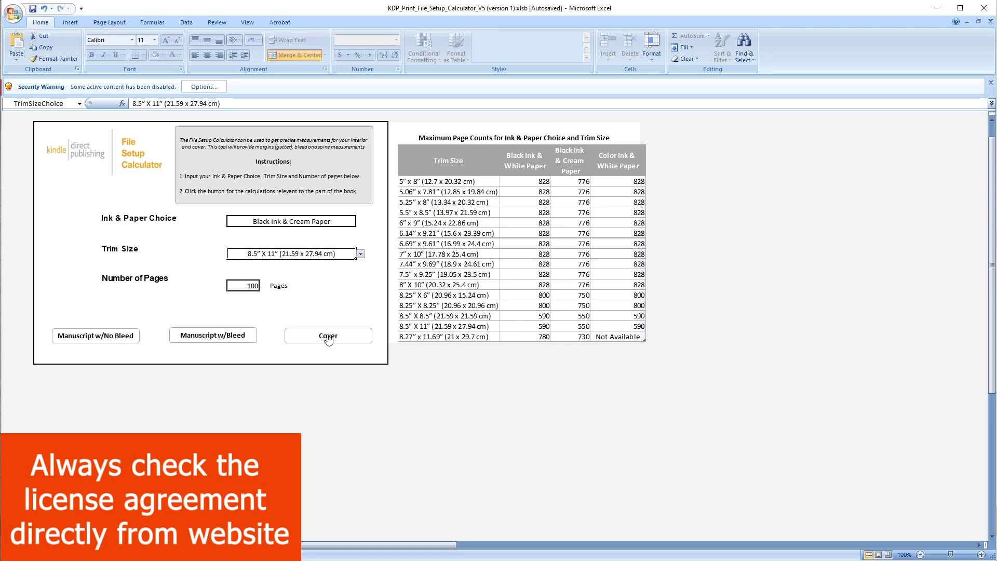
- Jump to the InteriorBleed sheet with the Manuscript w/Bleed button
{"action": "left_click", "coordinate": [203, 338]}
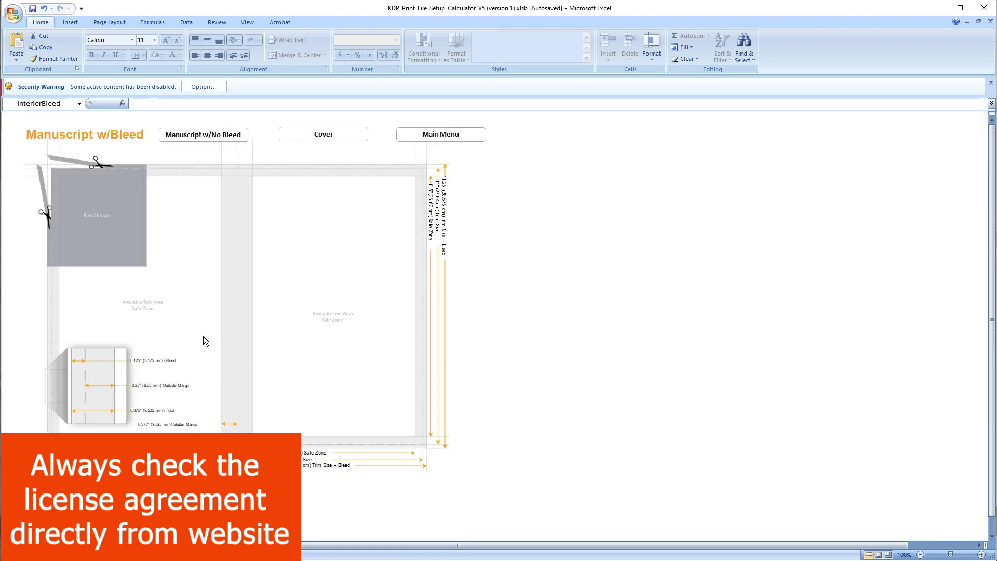